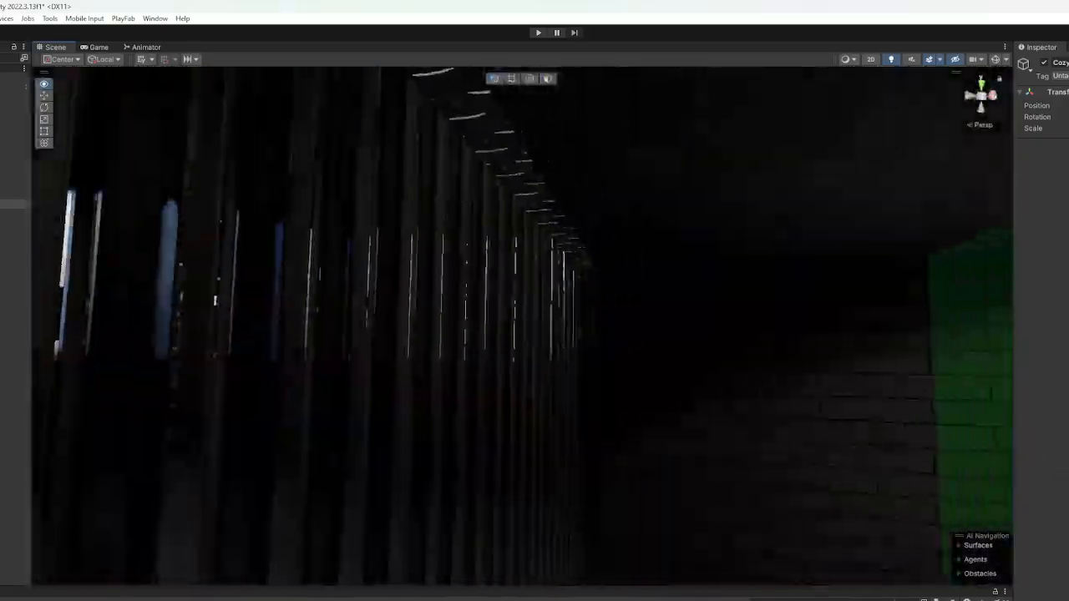
- Add a 3D plane to the scene in the open area beside the furnished rooms
right_click_drag(507, 353, 1006, 417)
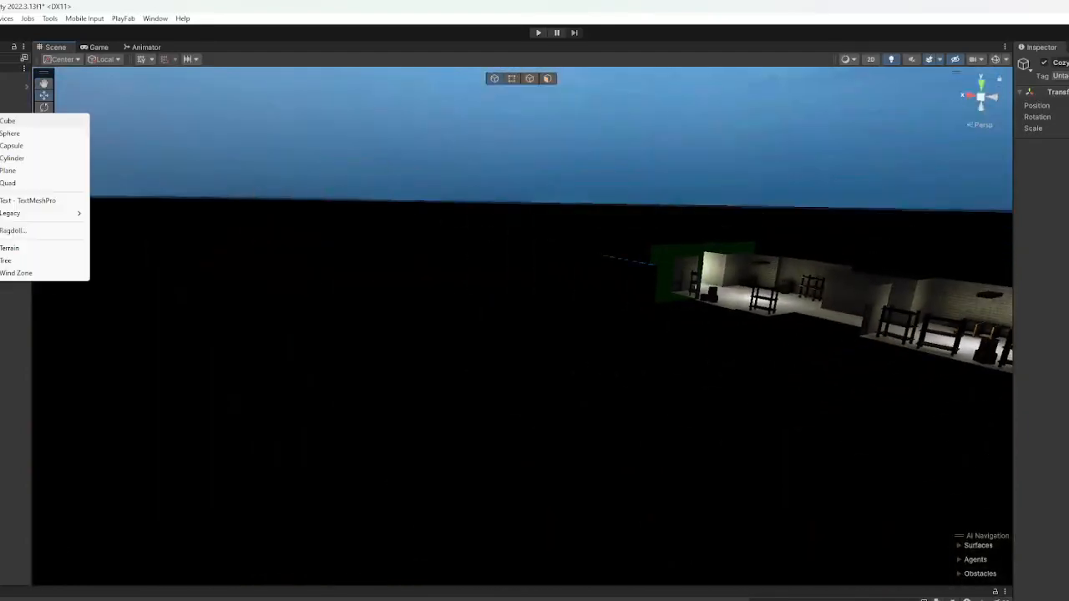
left_click(12, 172)
right_click_drag(665, 322, 735, 373)
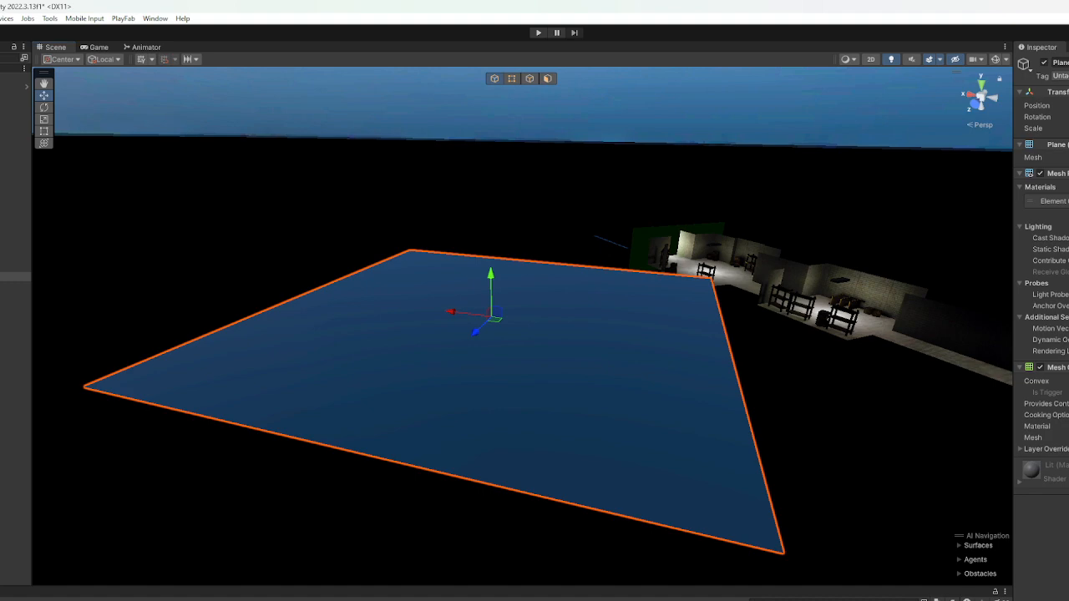
- Switch to File Explorer and open the Bricks053_1K-JPG texture folder in Downloads
key("alt+Tab")
scroll(243, 350, "up", 20)
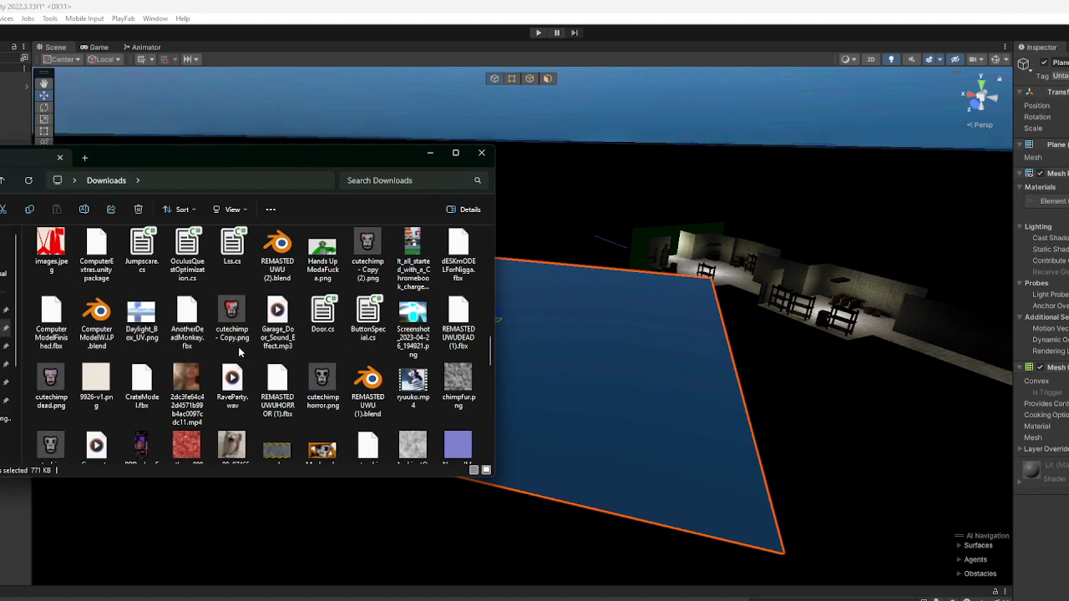
scroll(249, 348, "down", 5)
scroll(291, 323, "up", 5)
left_click(141, 411)
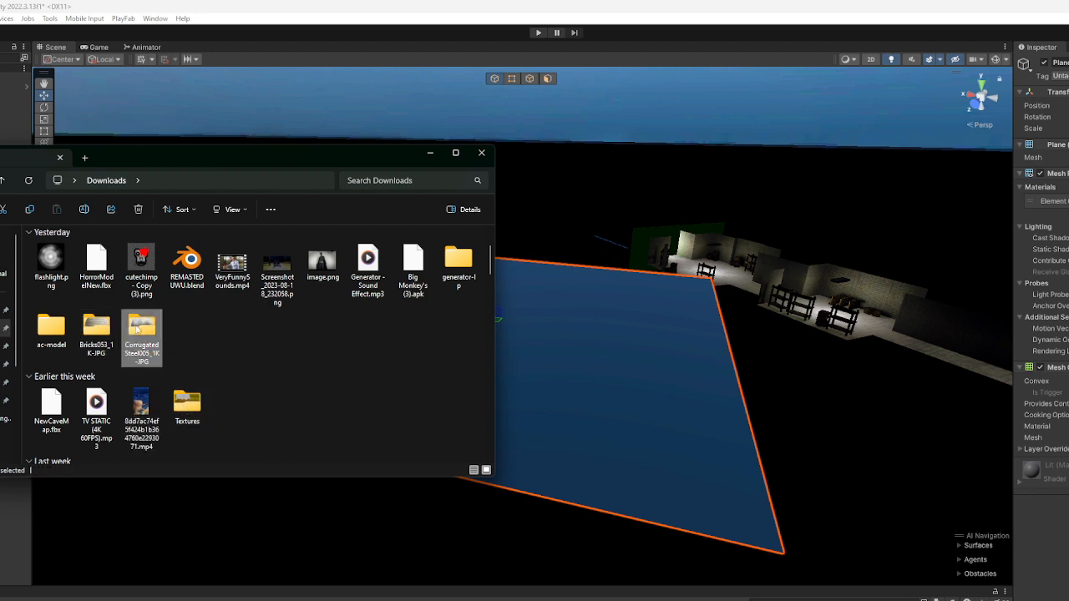
double_click(139, 327)
key("alt+Left")
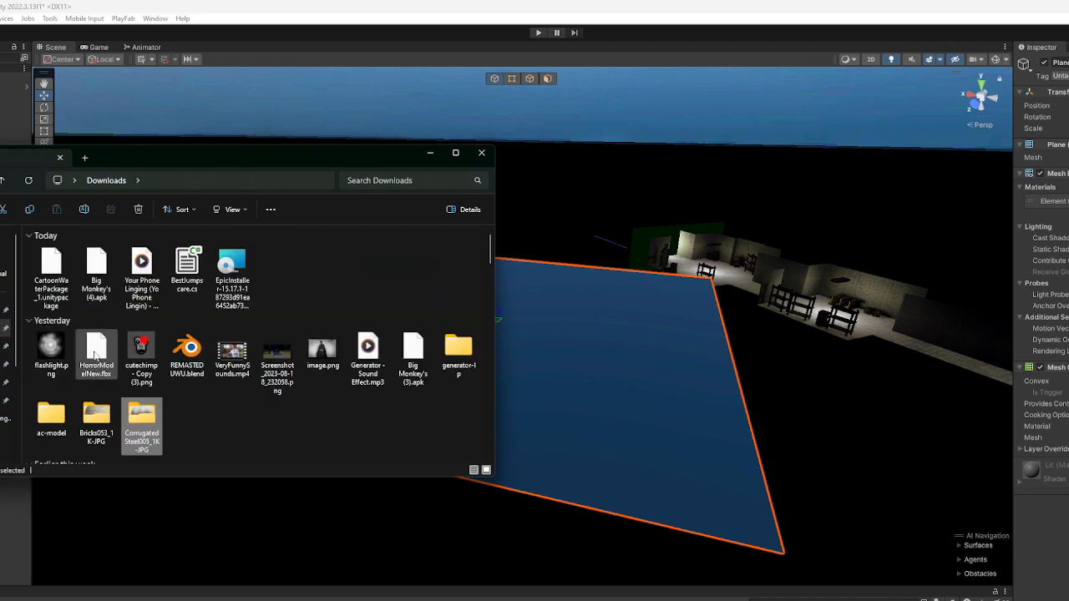
left_click(98, 428)
double_click(98, 428)
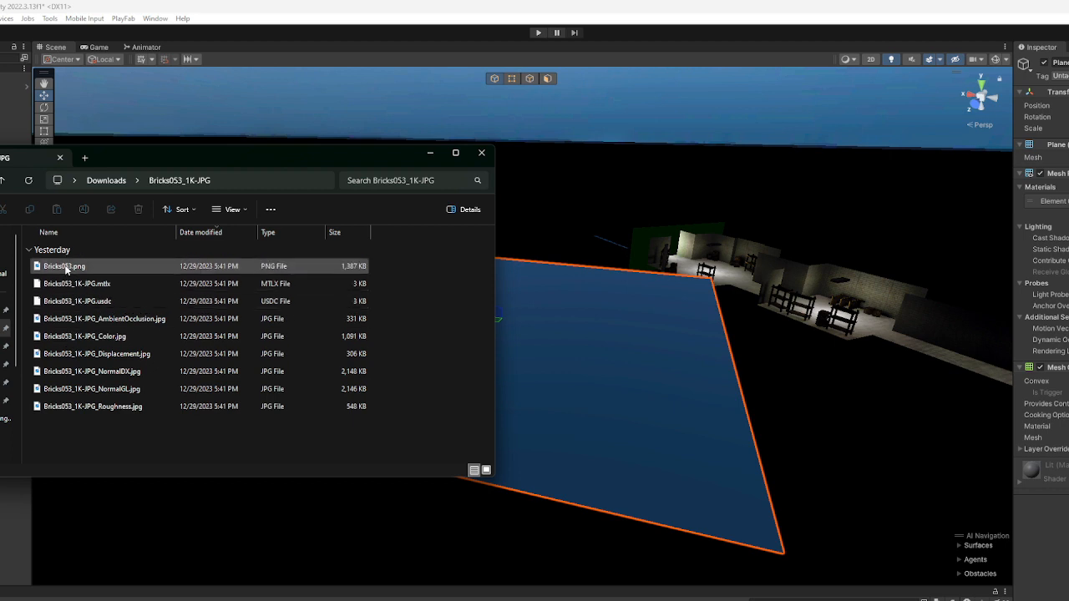
- Show the files of the brick texture folder as icons with image previews
left_click(231, 209)
left_click(220, 289)
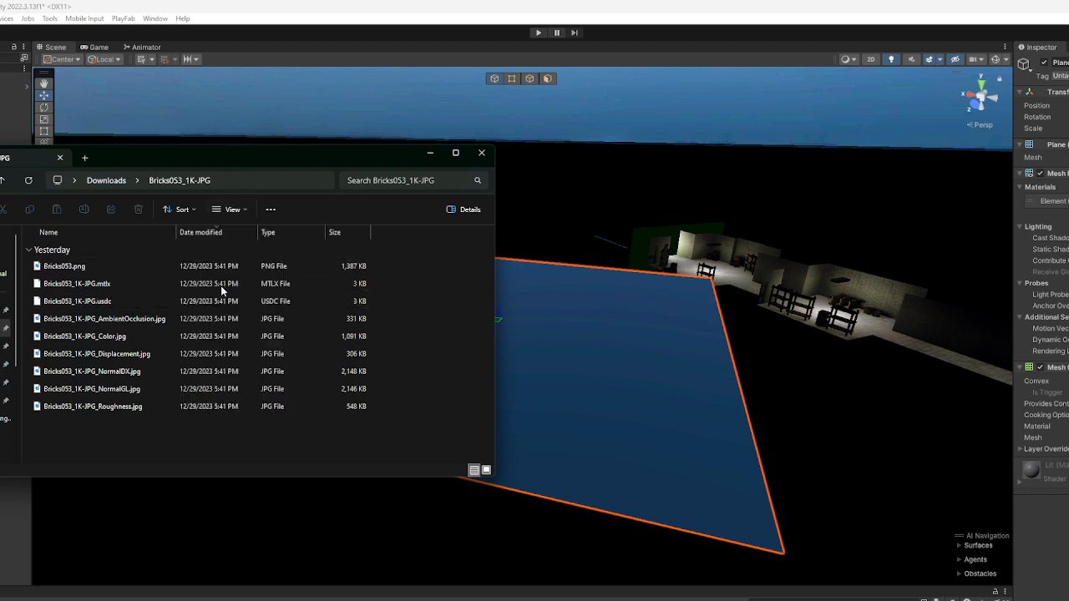
left_click(229, 210)
left_click(233, 254)
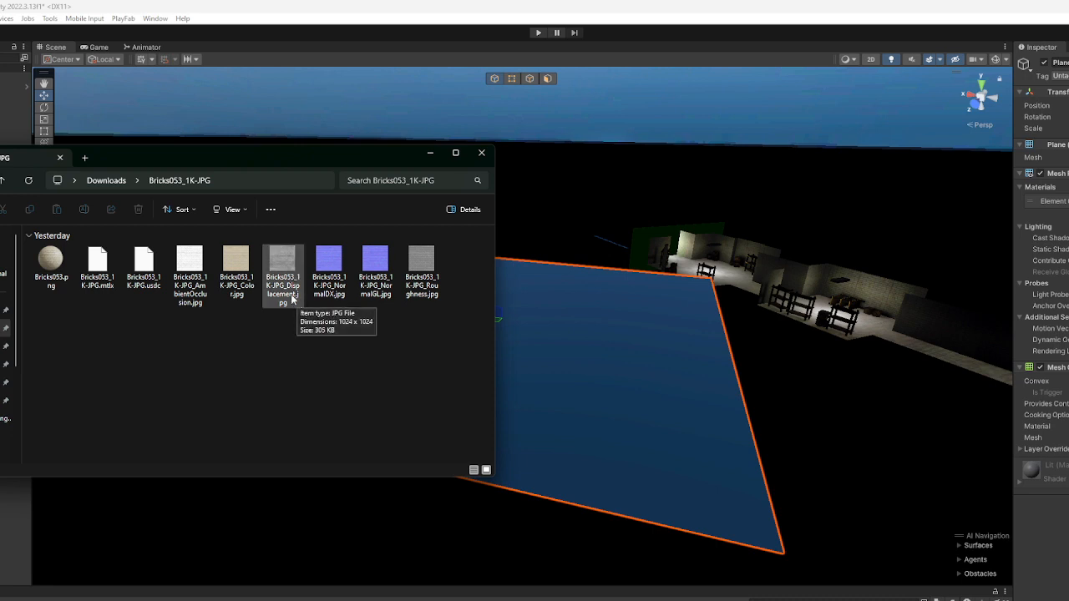
- Select the Color, AmbientOcclusion, NormalDX, NormalGL and Roughness images of the Bricks053 set for import
left_click(238, 284)
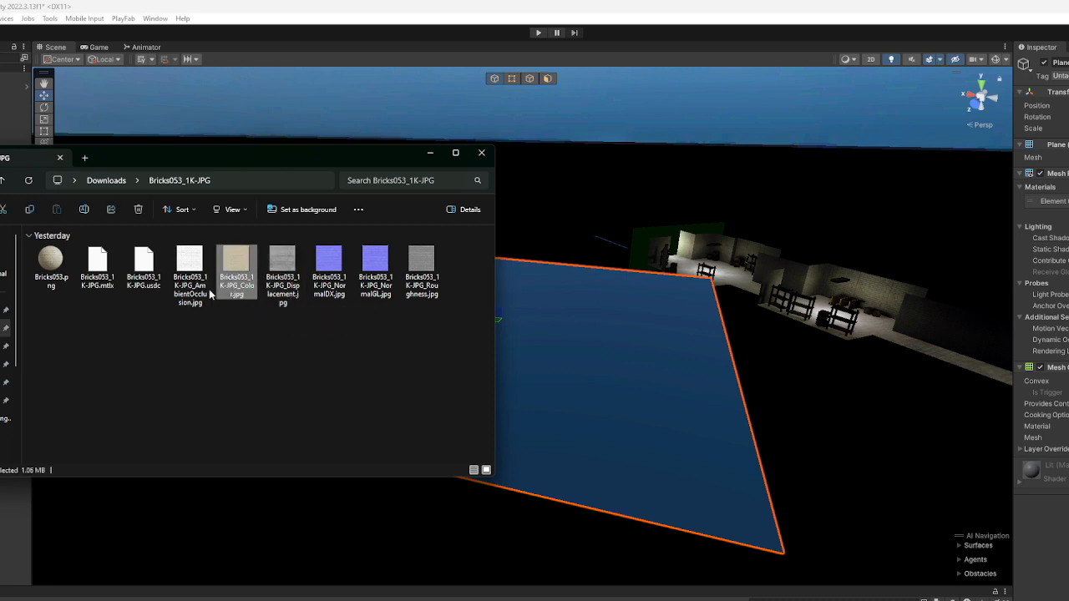
left_click(201, 288, "ctrl")
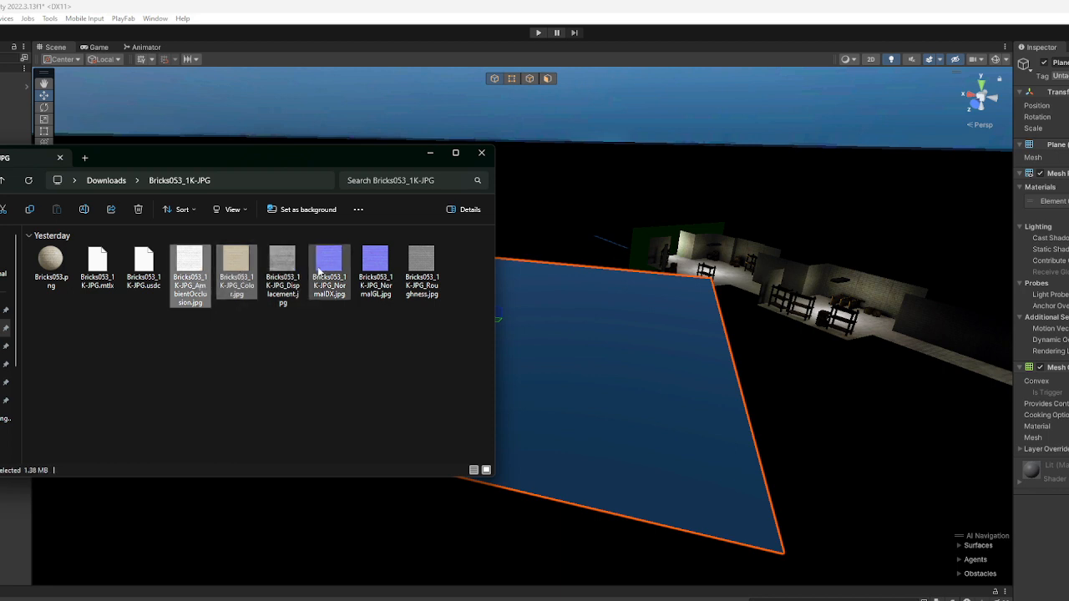
left_click(328, 269, "ctrl")
left_click(375, 272, "ctrl")
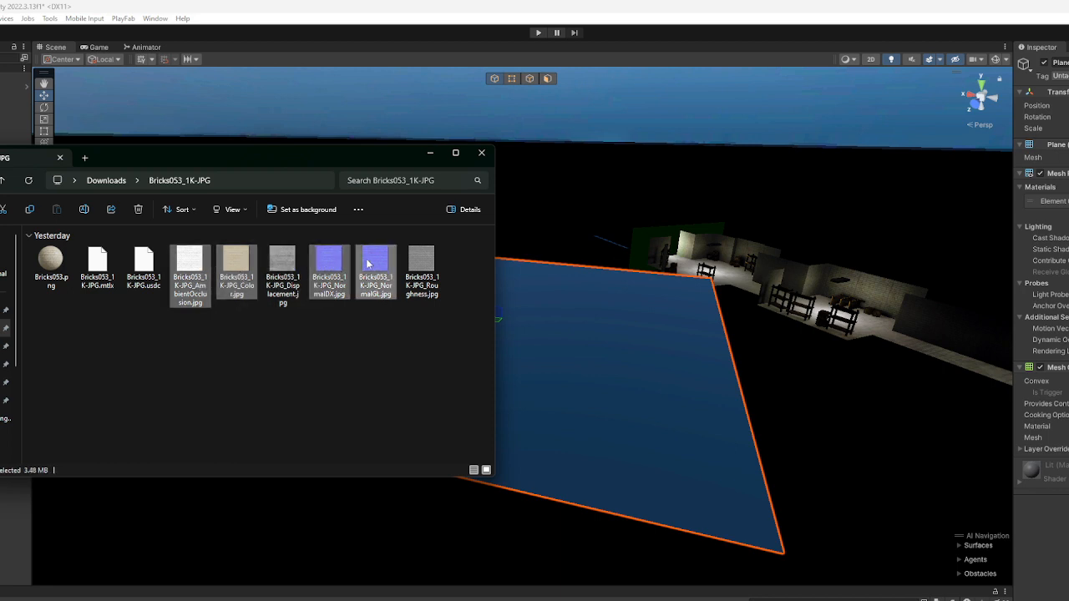
left_click(422, 272, "ctrl")
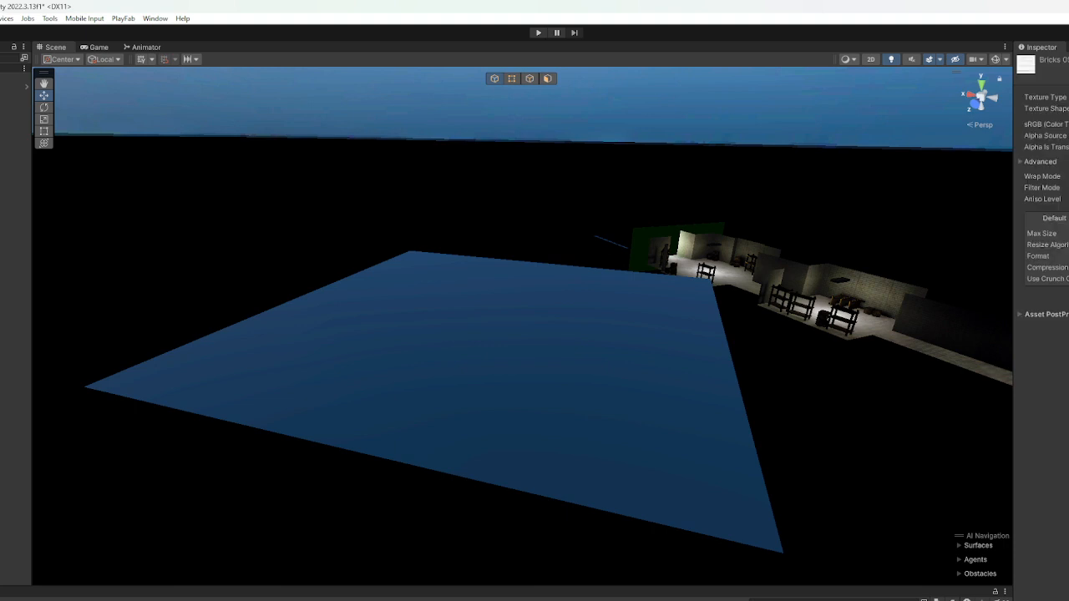
- In Unity, select the five imported brick textures together and adjust their import settings
left_click(650, 600, "shift")
left_click(1068, 267)
left_click(1068, 201)
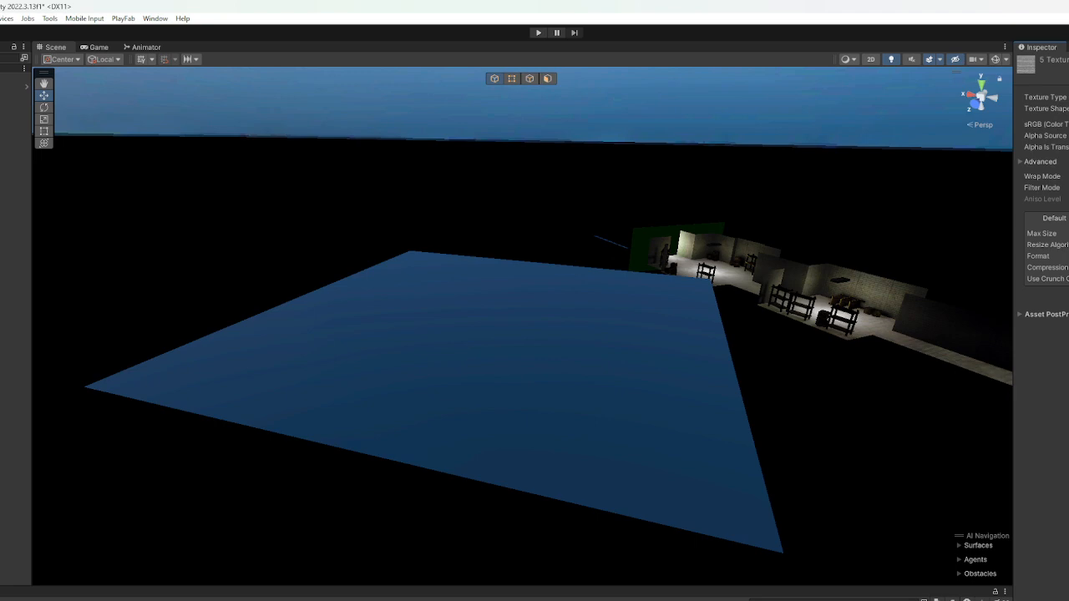
- Apply the brick color texture to the plane and display the surface inputs of its material
left_click(364, 475)
right_click_drag(365, 475, 276, 589)
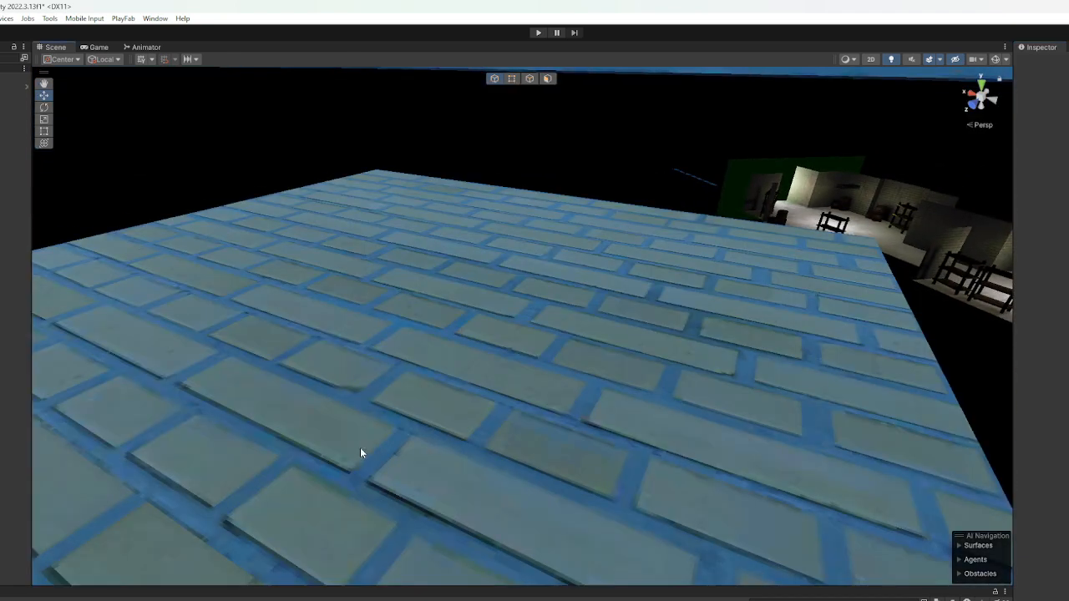
right_click_drag(360, 448, 498, 467)
left_click(498, 468)
left_click(1043, 477)
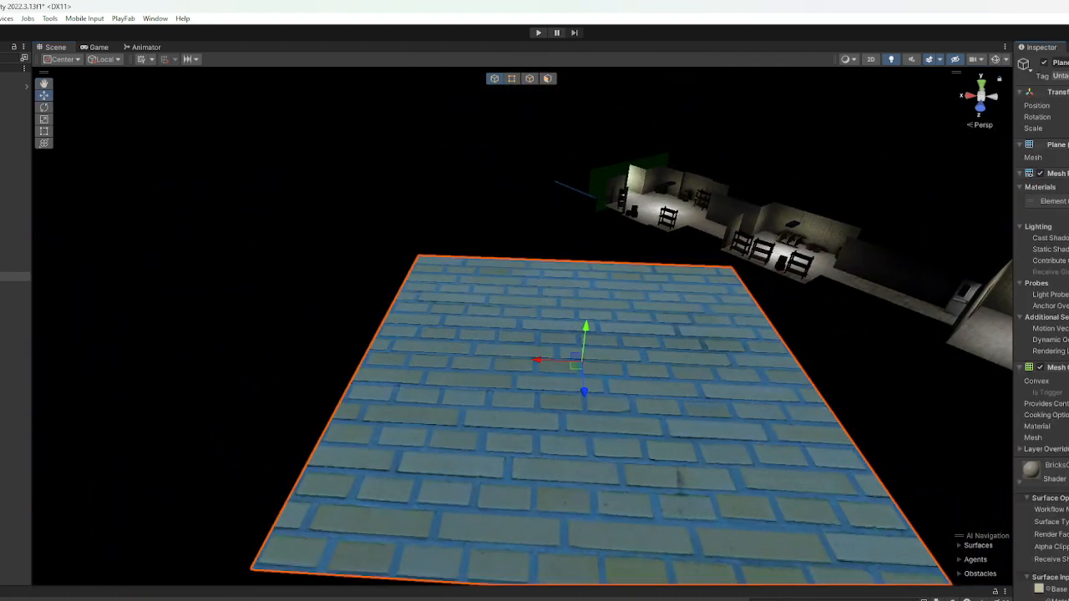
scroll(1042, 334, "down", 3)
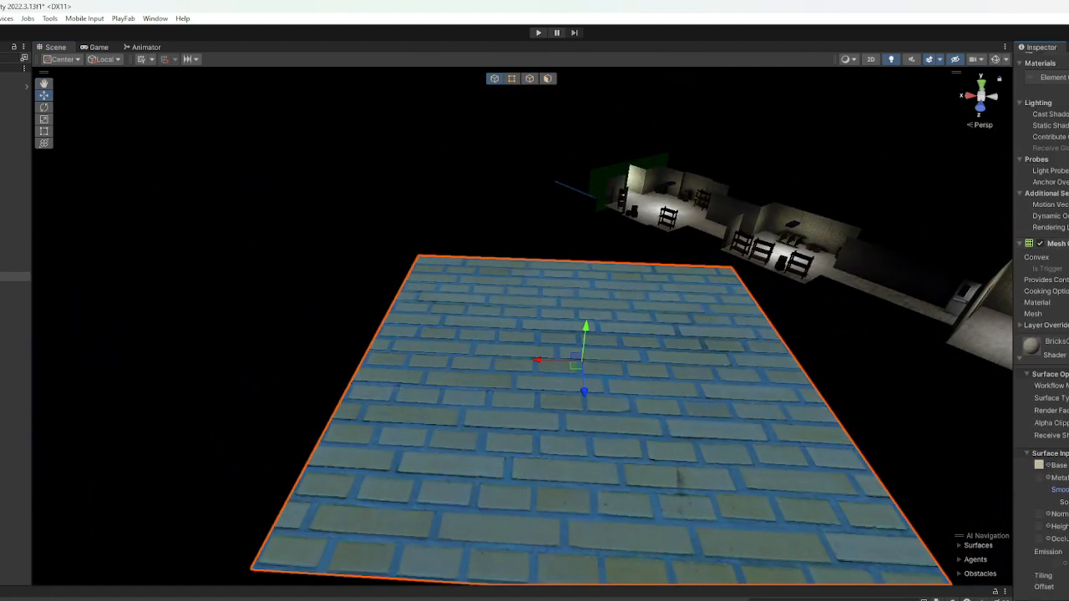
- Assign the brick normal texture as the normal map of the plane's material
right_click_drag(641, 509, 662, 485)
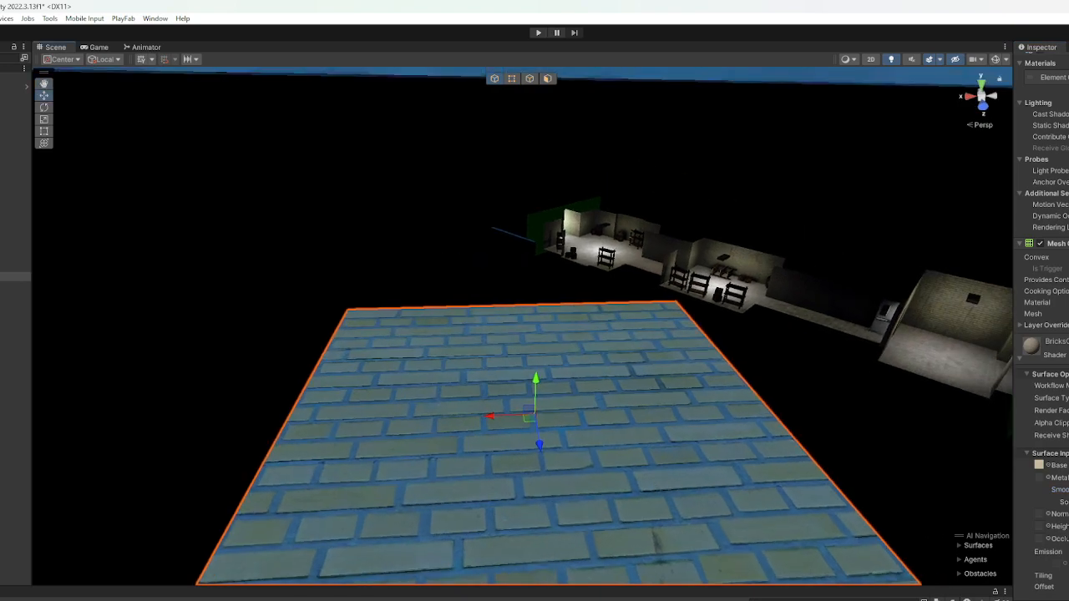
right_click_drag(578, 385, 844, 398)
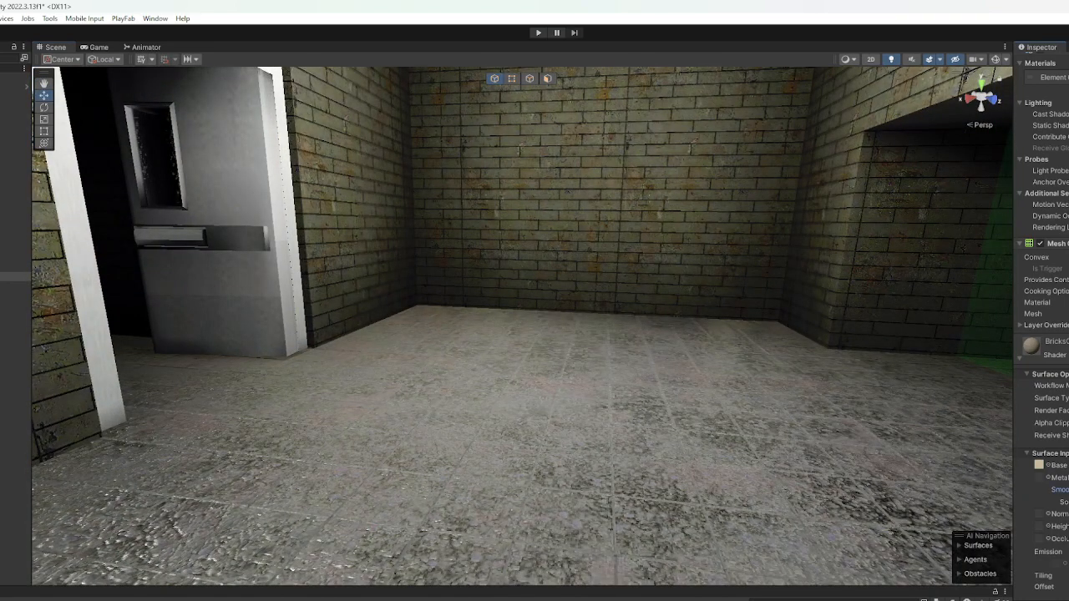
right_click_drag(576, 501, 468, 518)
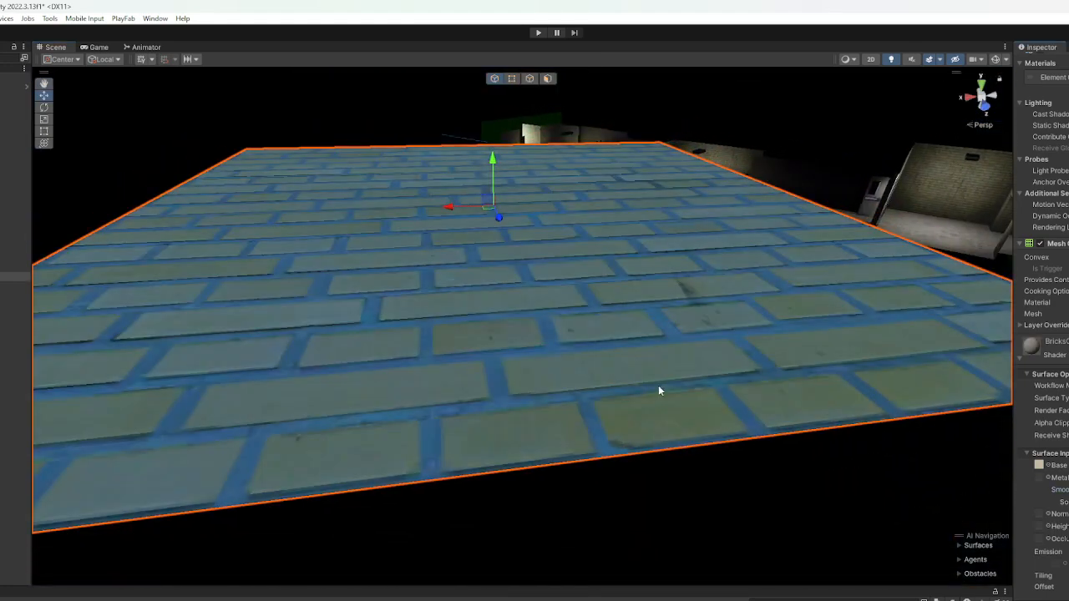
right_click_drag(658, 385, 595, 359)
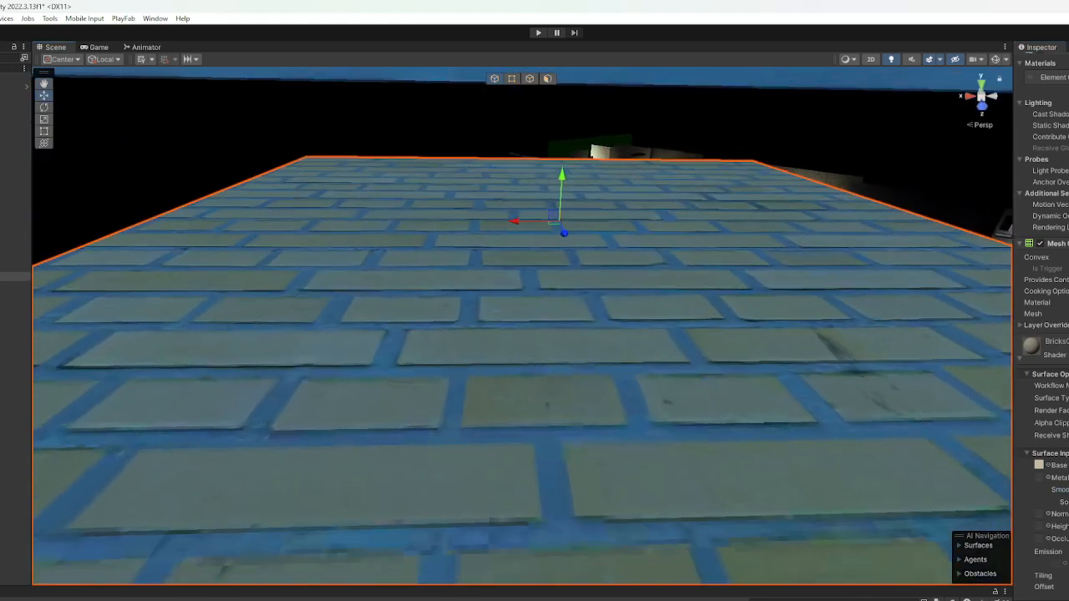
right_click_drag(596, 360, 610, 434)
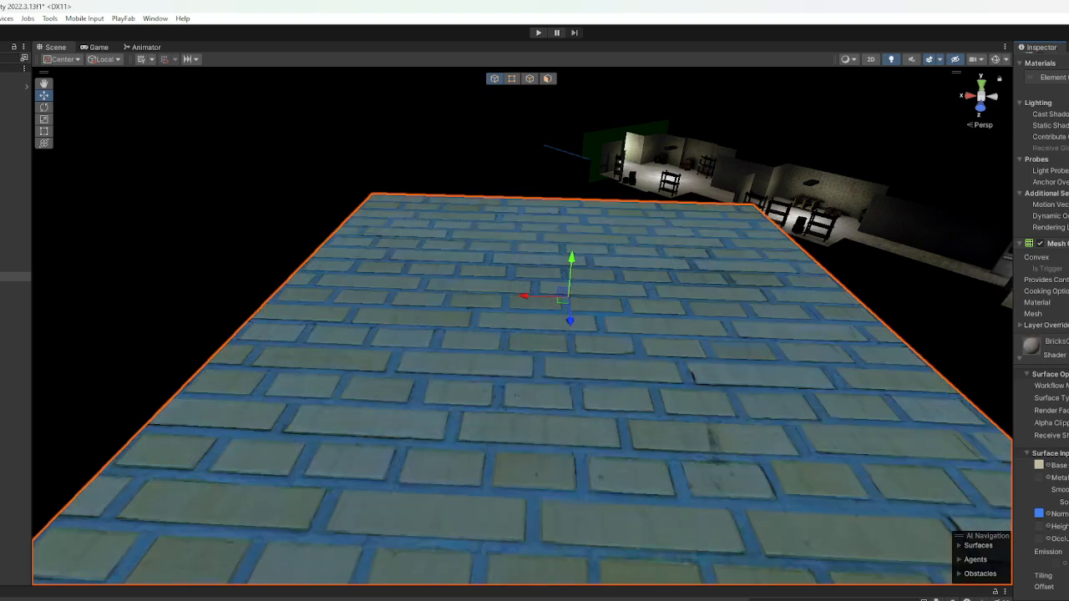
mouse_move(561, 503)
right_mouse_down()
mouse_move(694, 524)
mouse_move(583, 523)
mouse_move(570, 511)
right_mouse_up()
key("w")
key("s")
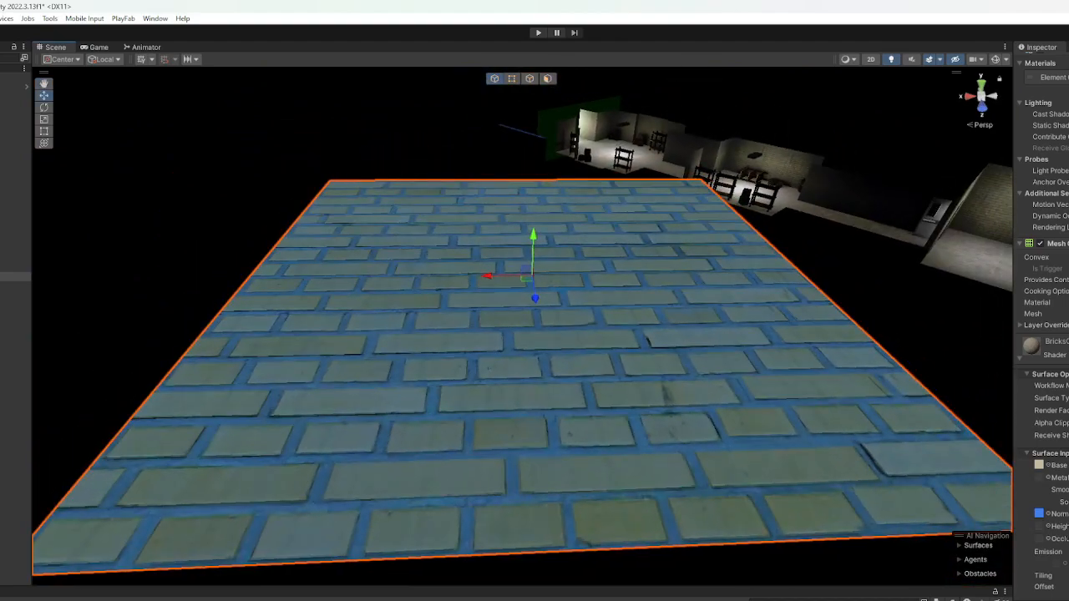
- Try a brick texture as the metallic map of the plane's material
left_click_drag(743, 596, 1043, 476)
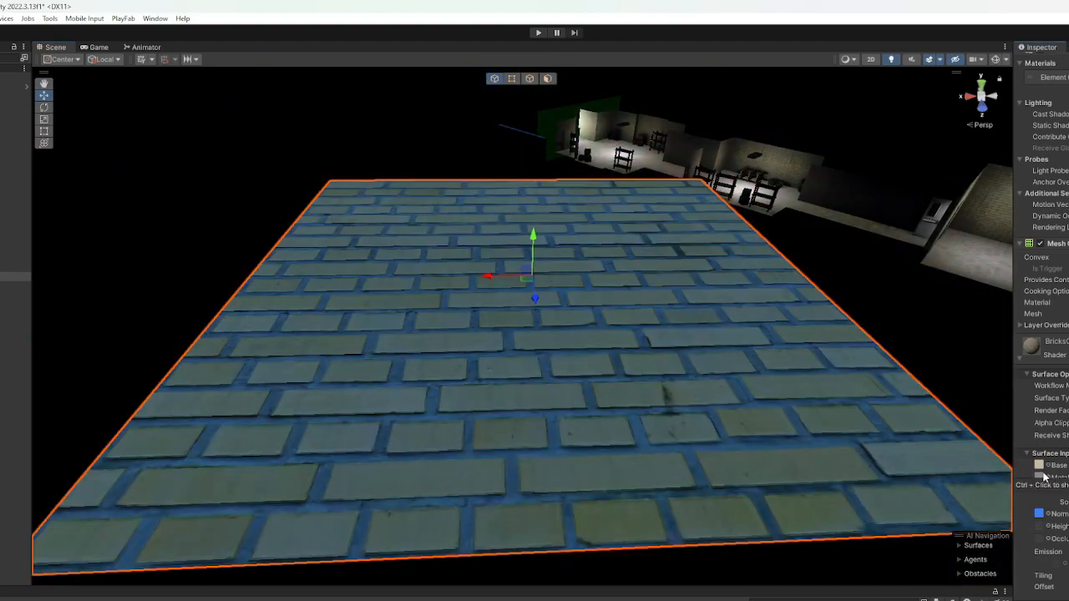
key("w")
right_click_drag(610, 468, 607, 382)
key("s")
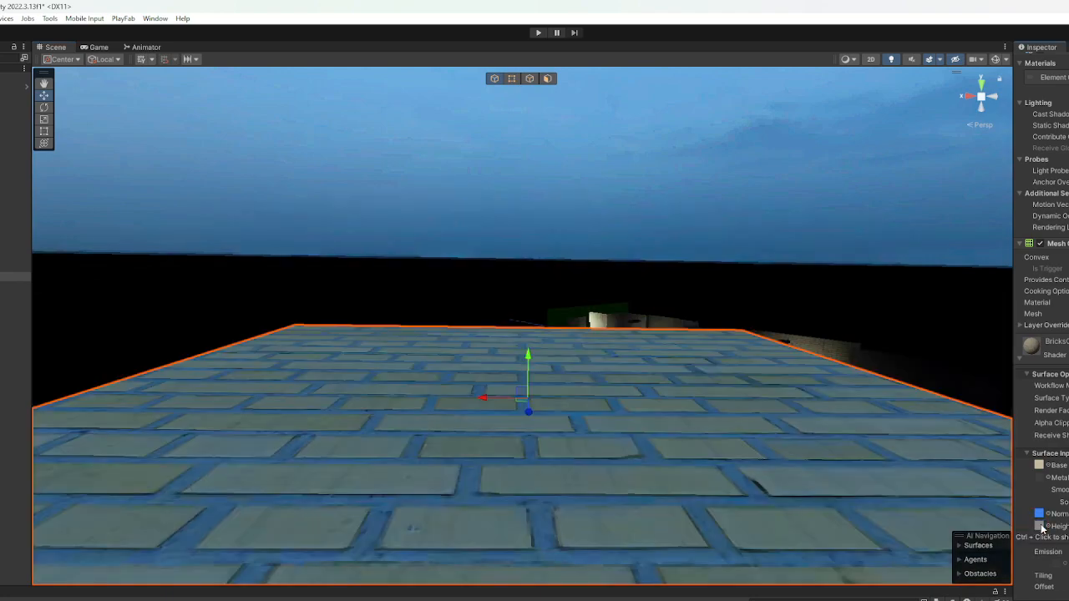
- Assign brick textures as the height map and the occlusion map of the plane's material
key("w")
mouse_move(759, 513)
right_mouse_down()
mouse_move(751, 473)
mouse_move(747, 530)
right_mouse_up()
key("s")
left_click_drag(911, 600, 1038, 542)
right_click_drag(820, 460, 754, 409)
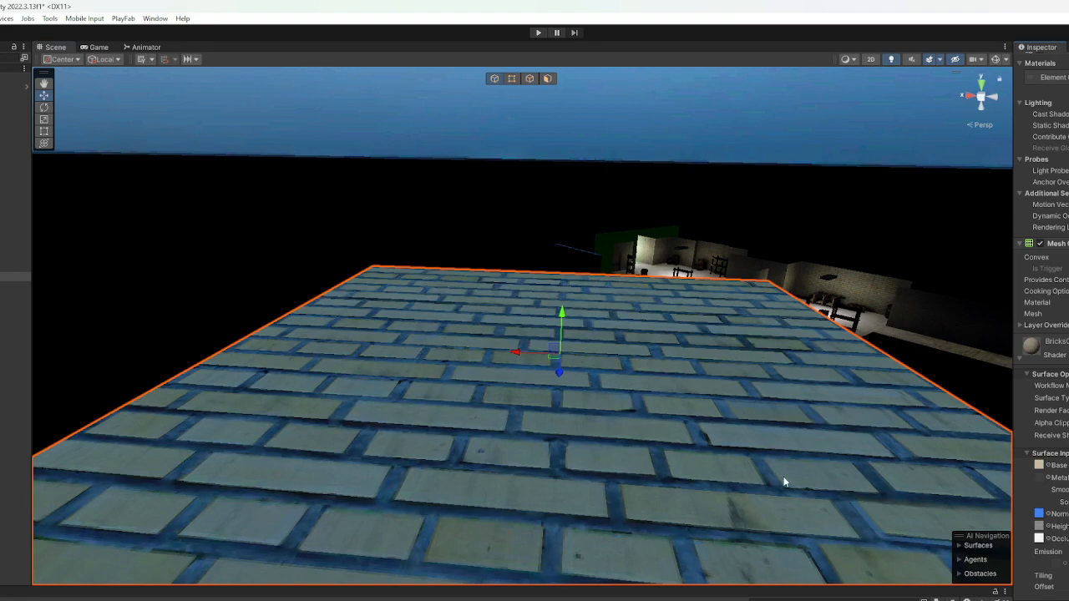
- Set the brick material's tiling to 0.5 on both axes
right_click_drag(785, 482, 668, 439)
key("e")
left_click(1067, 575)
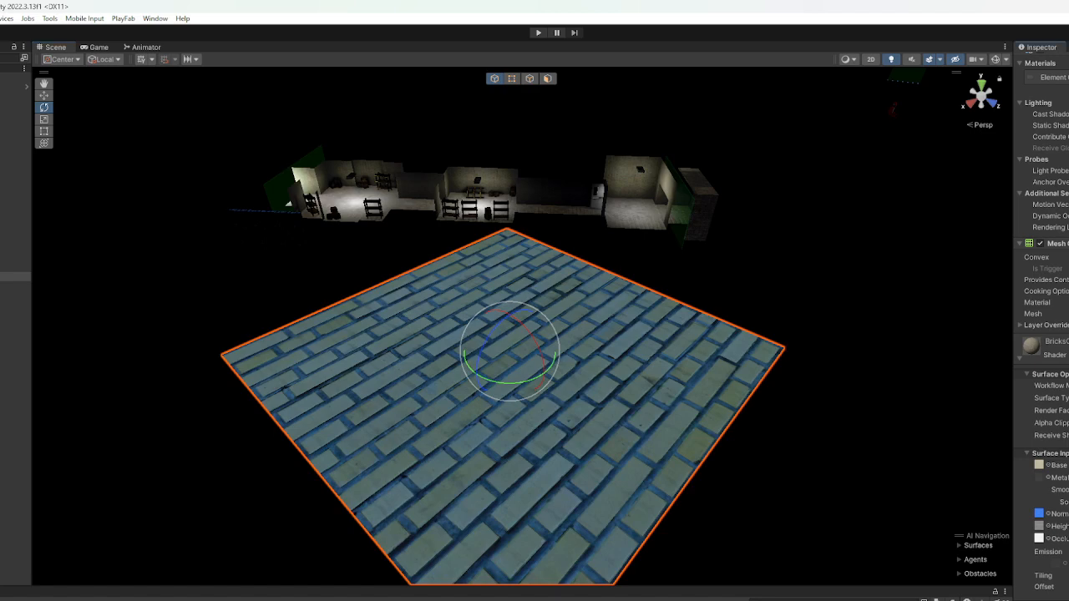
type("0.5")
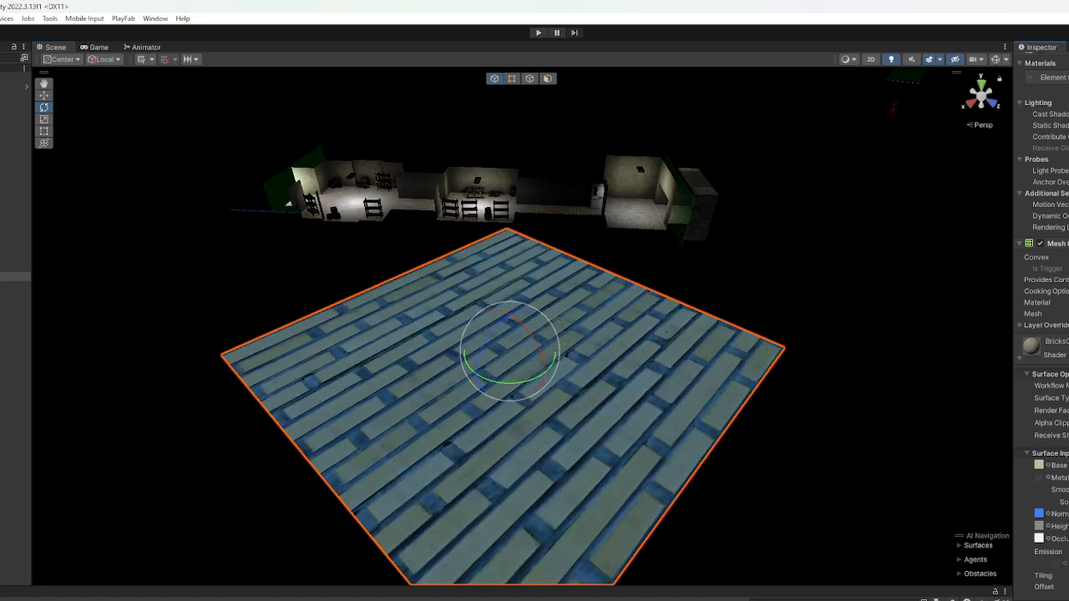
type("0.5")
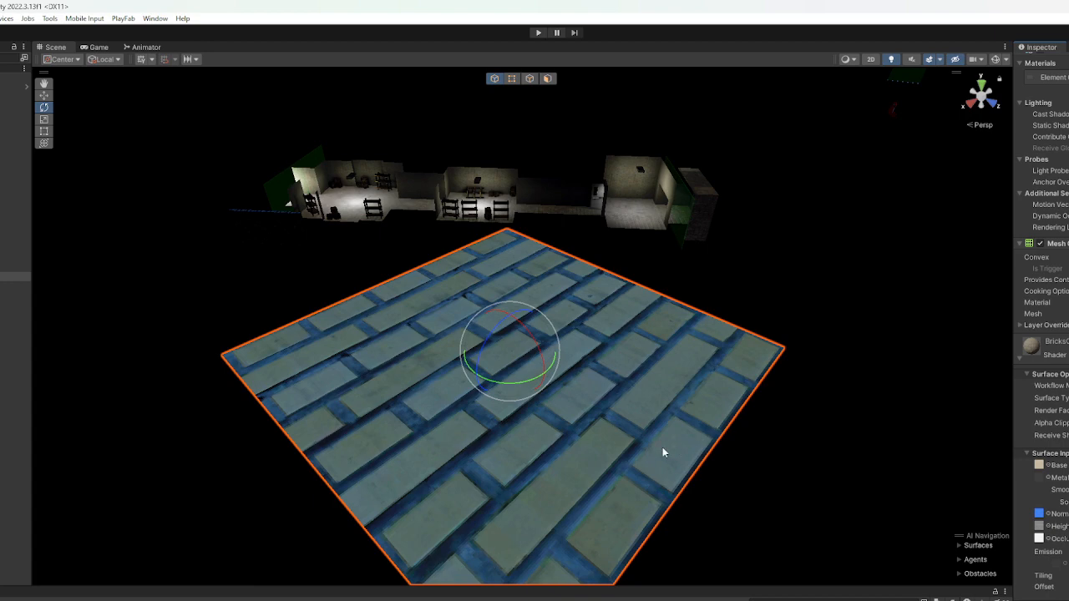
- Try a different tiling value on the brick material and check it on the whole plane
right_click_drag(451, 514, 816, 493)
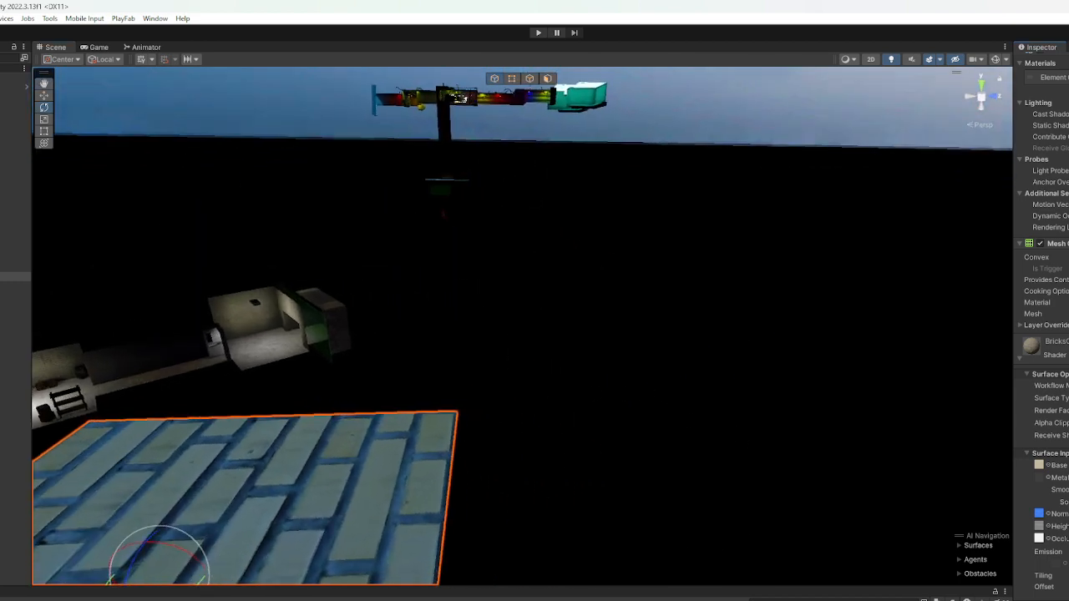
key("BackSpace")
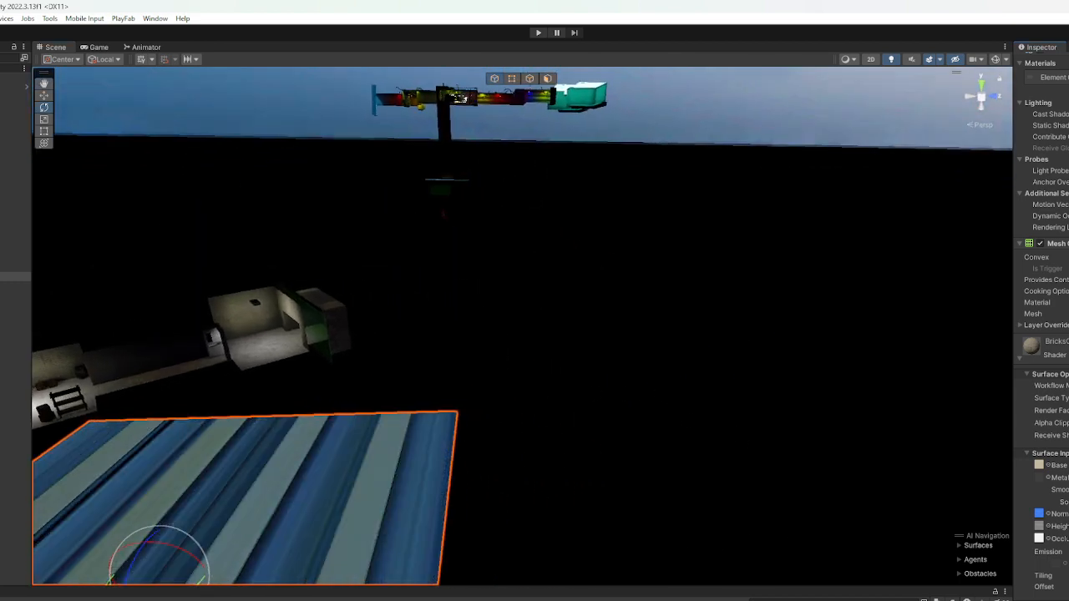
type("4")
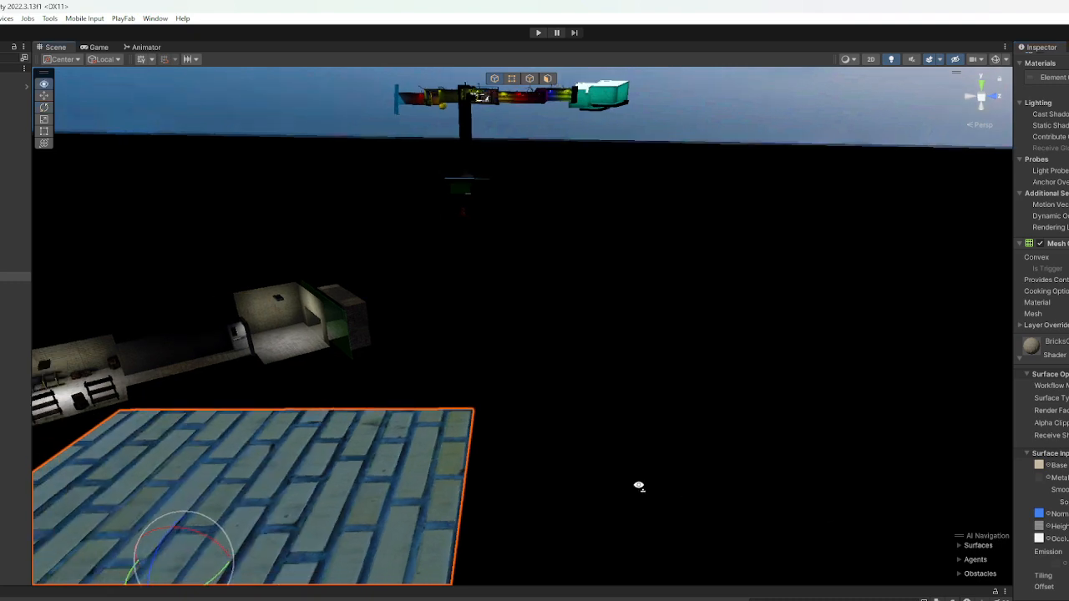
type("f")
mouse_move(554, 460)
right_mouse_down()
mouse_move(544, 506)
mouse_move(543, 468)
right_mouse_up()
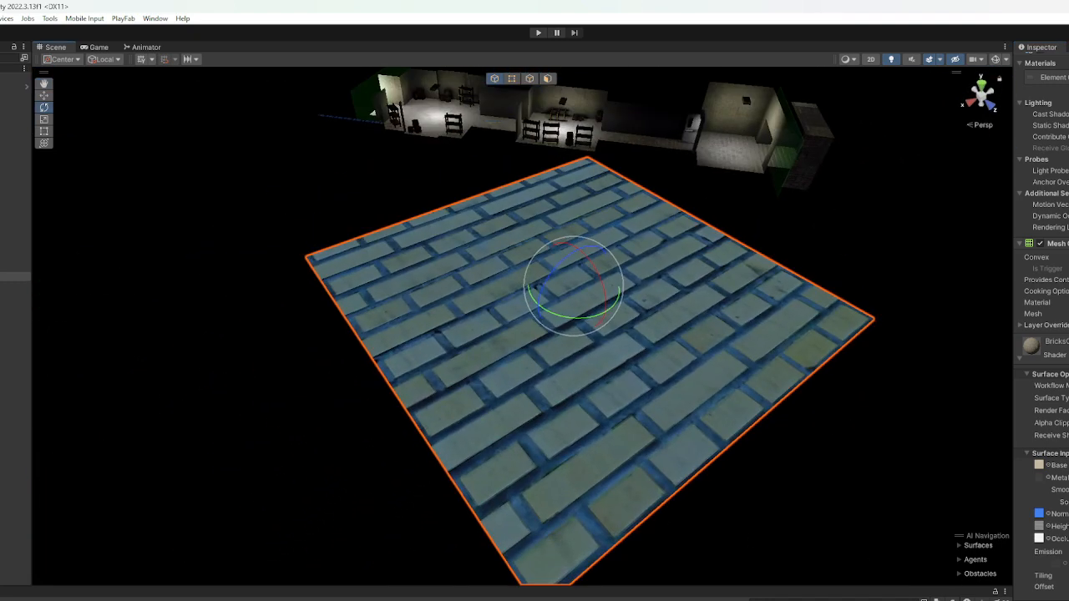
- Set the brick material's tiling to 3 on both axes
left_click(1068, 575)
type("3")
key("Tab")
type("3")
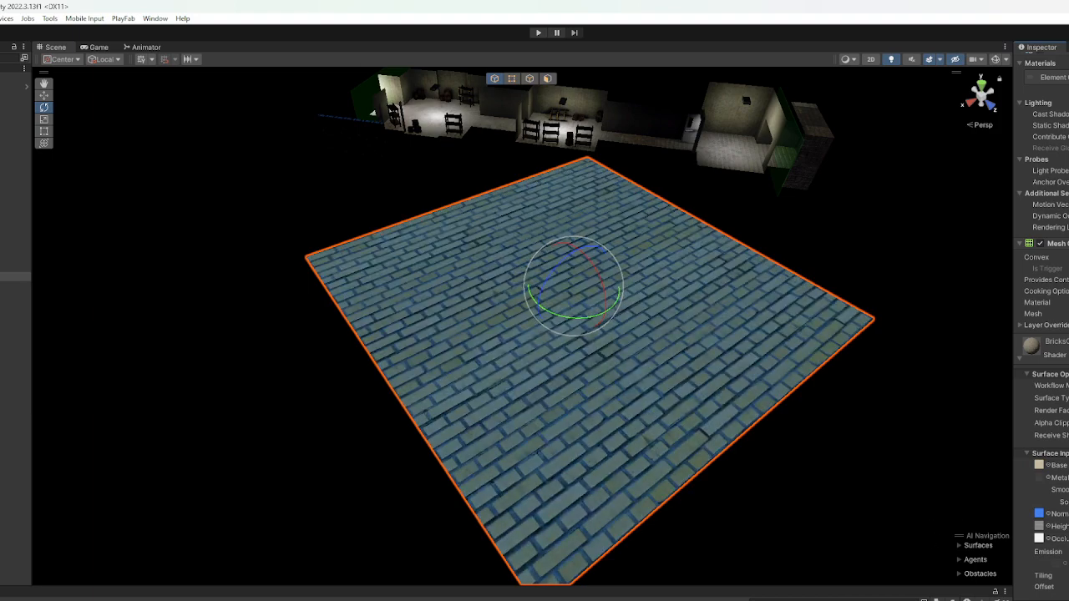
- Lower the brick material's tiling to make the bricks on the plane slightly larger
right_click_drag(733, 485, 705, 485)
key("w")
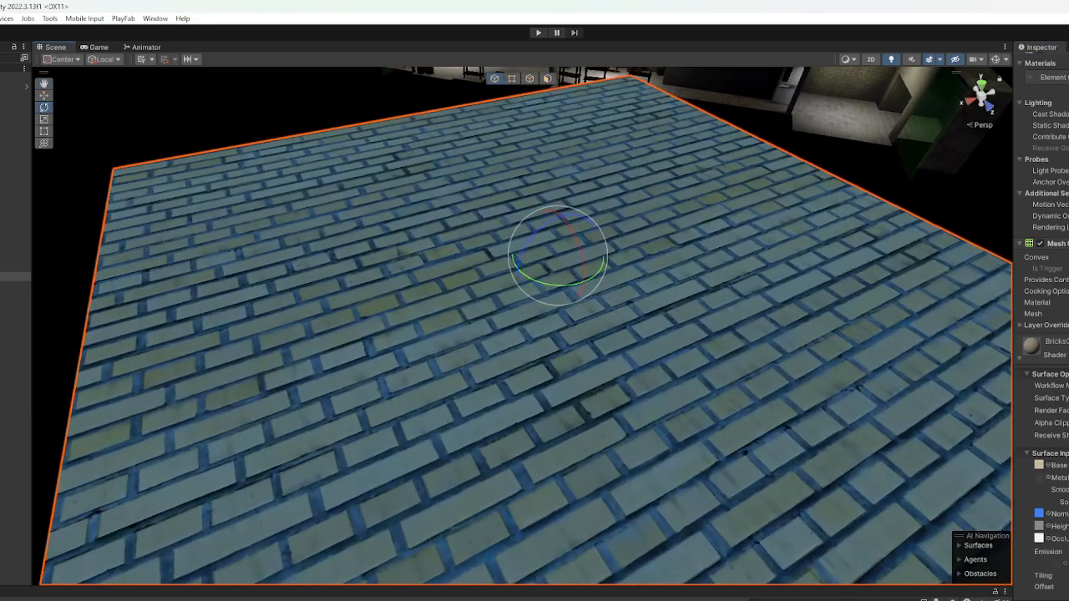
type("1.5")
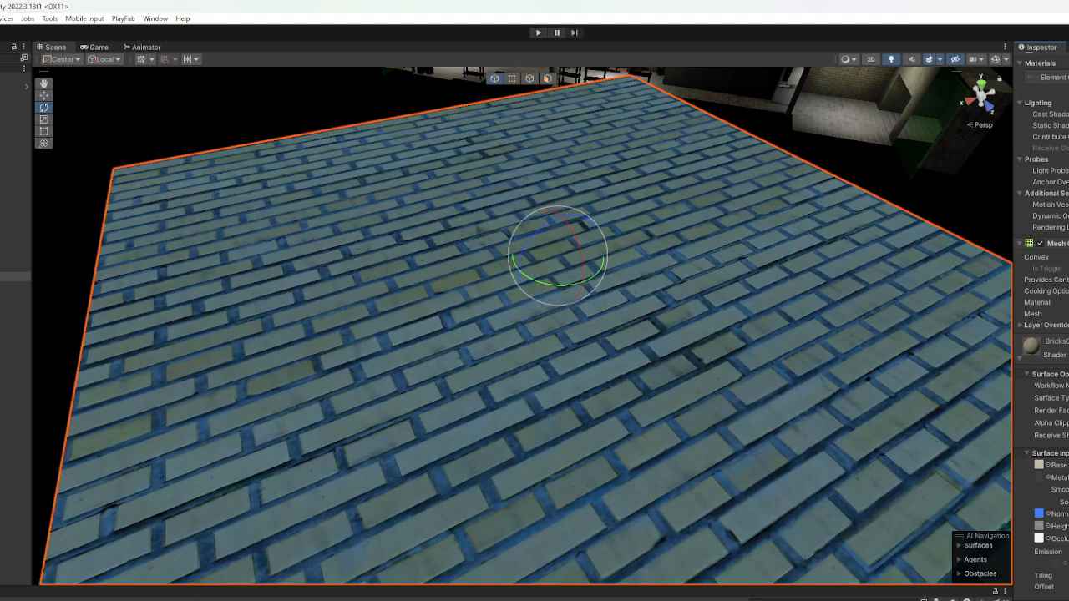
- Set the brick material's tiling to 2 and check the result on the whole plane
type("2")
key("s")
right_click_drag(687, 457, 525, 426)
key("w")
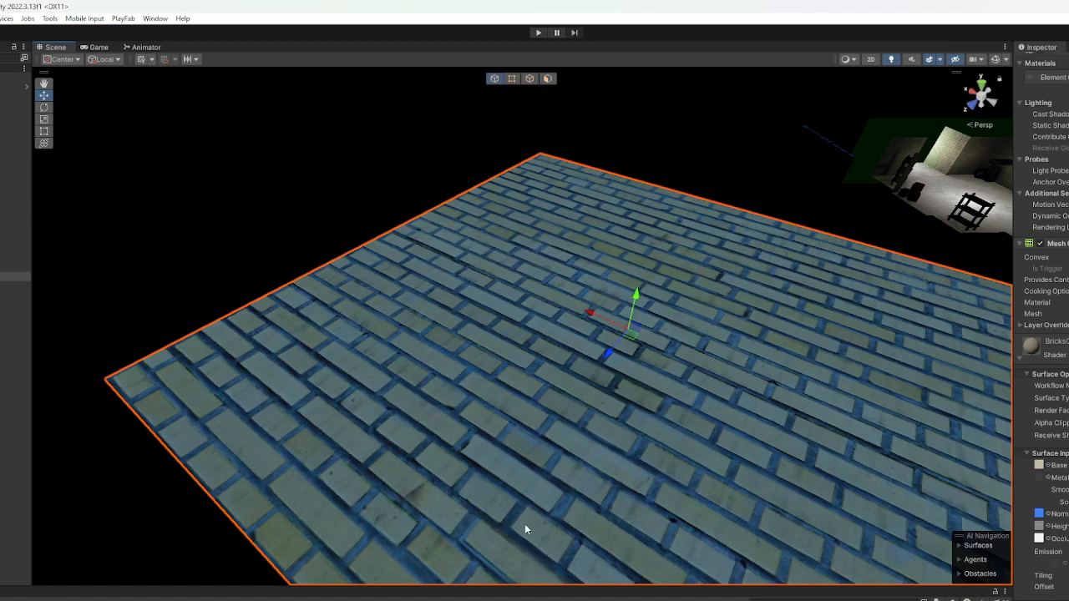
key("s")
right_click_drag(526, 526, 640, 483)
- Switch to File Explorer, go up to the Downloads folder to look over the texture folders, and close the window
key("alt+Tab")
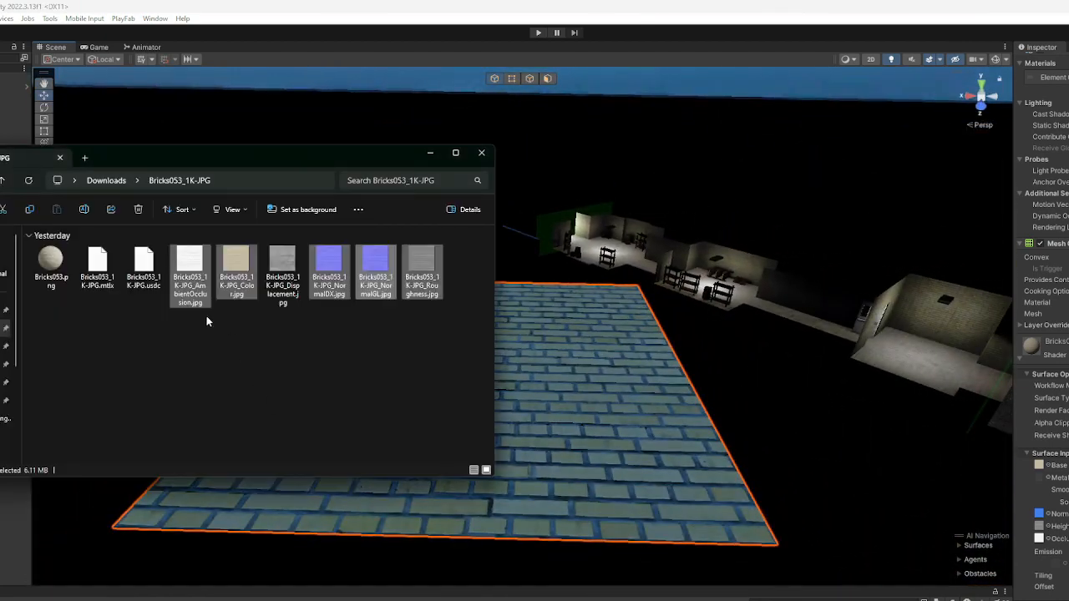
key("alt+Up")
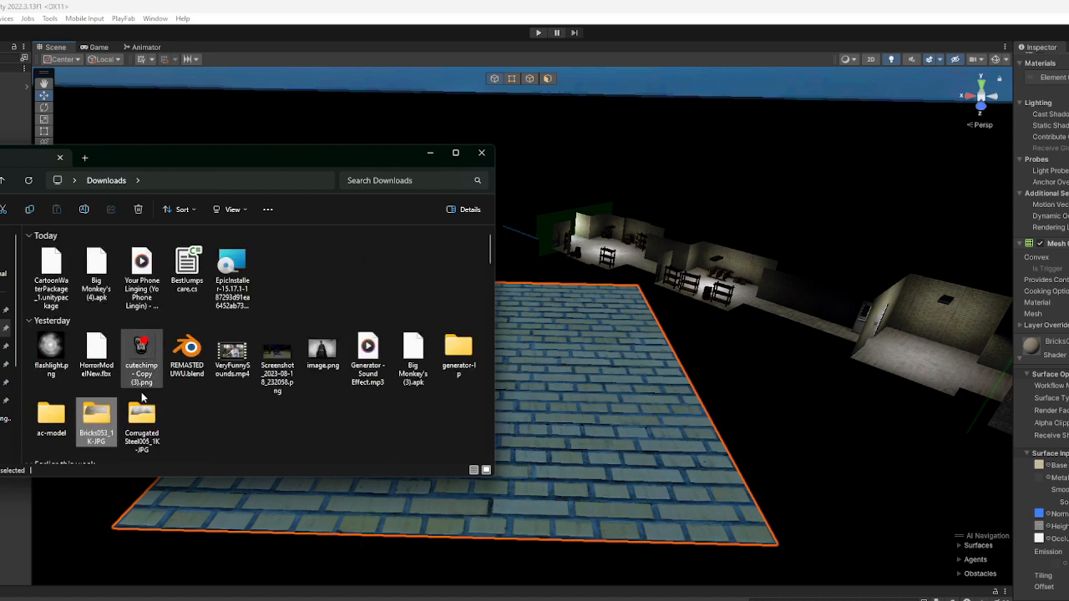
left_click(482, 154)
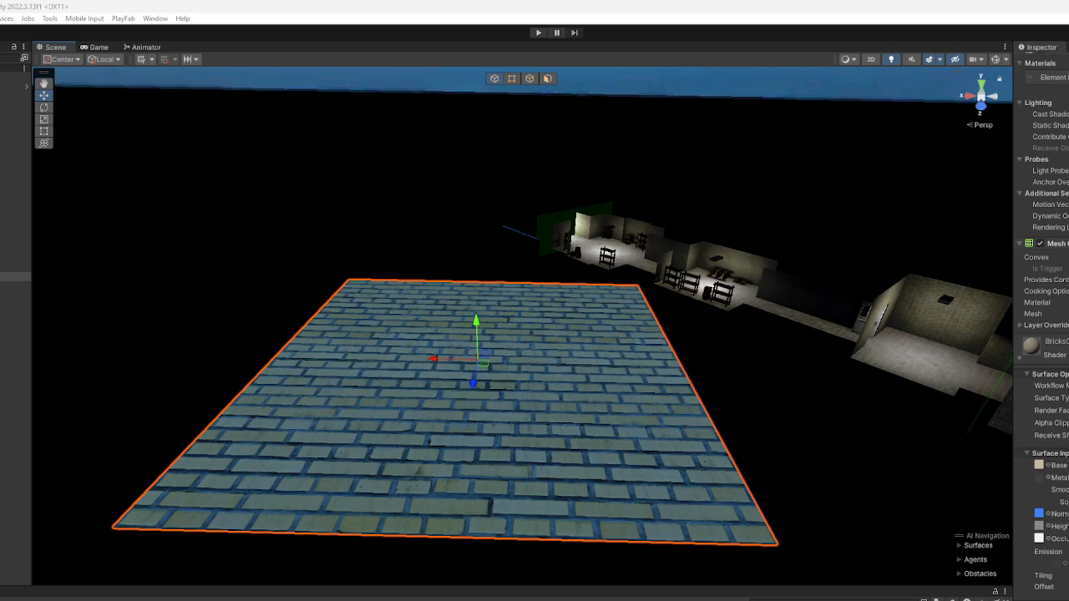
- Apply the diamond plate metal material to the plane in place of the brick and bring its surface settings into view
left_click_drag(320, 598, 318, 473)
right_click_drag(376, 501, 365, 527)
key("w")
right_click_drag(355, 551, 367, 472)
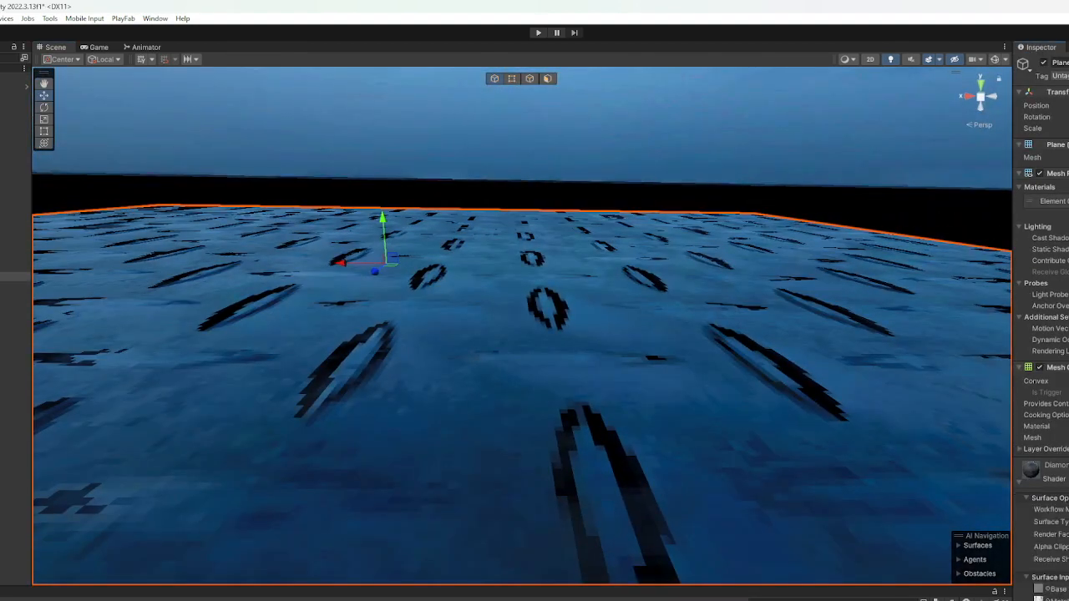
scroll(1058, 577, "down", 3)
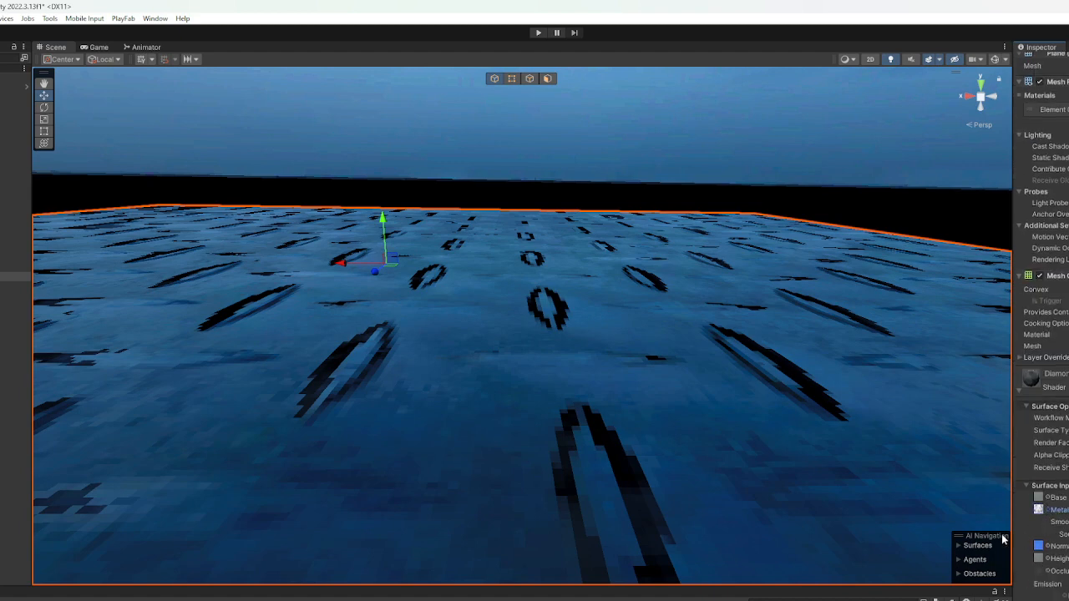
- Examine the diamond plate material's relief on the plane from several angles and look through its surface inputs
key("s")
right_click_drag(232, 519, 247, 557)
key("w")
right_click_drag(684, 445, 628, 430)
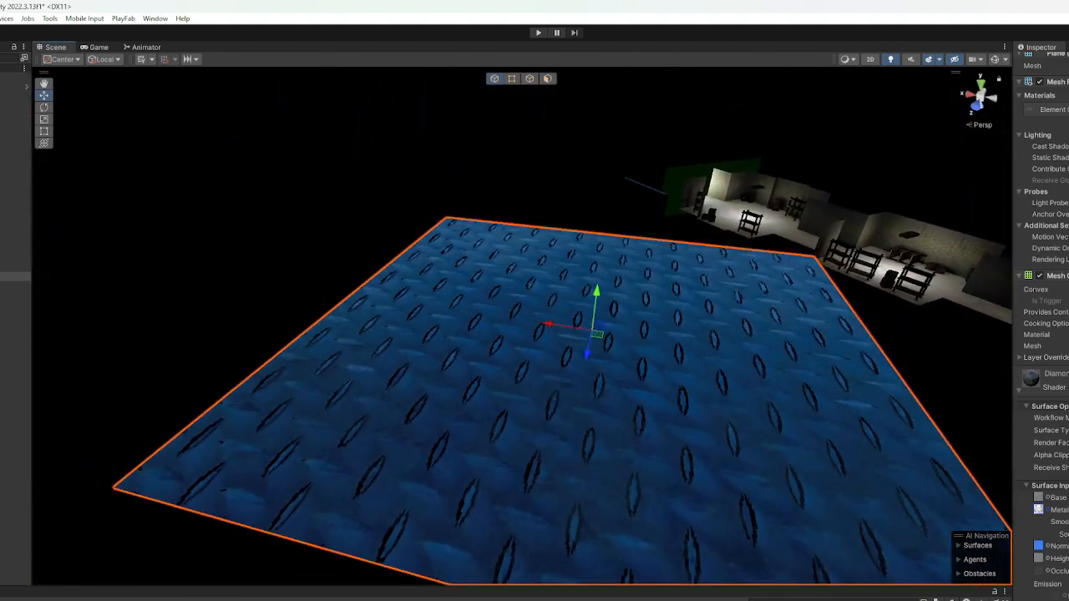
right_click_drag(413, 513, 554, 471)
scroll(568, 475, "down", 5)
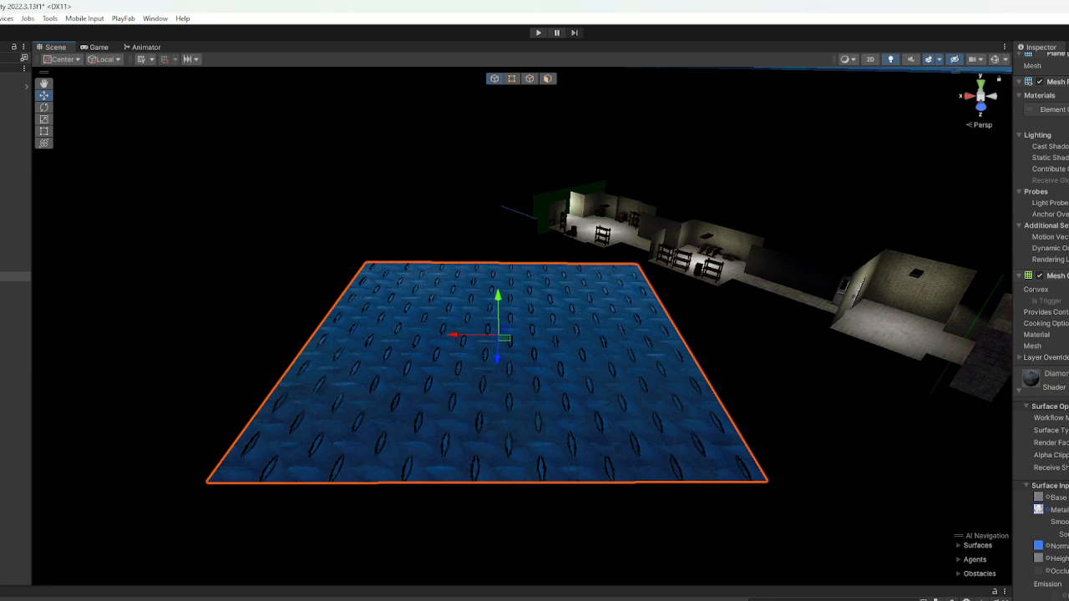
scroll(1041, 325, "down", 1)
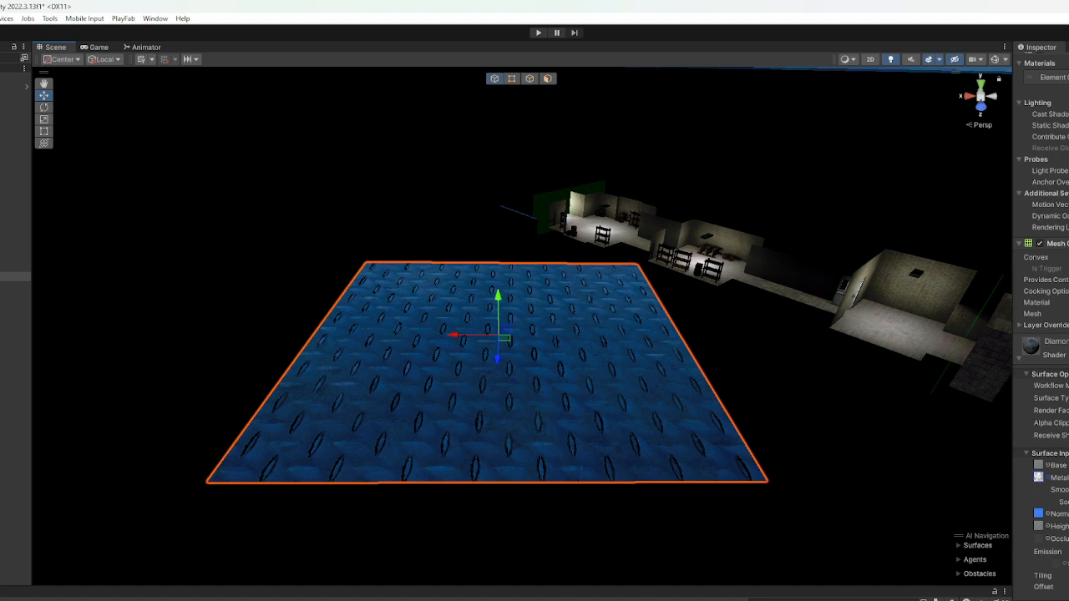
right_click_drag(619, 252, 552, 360)
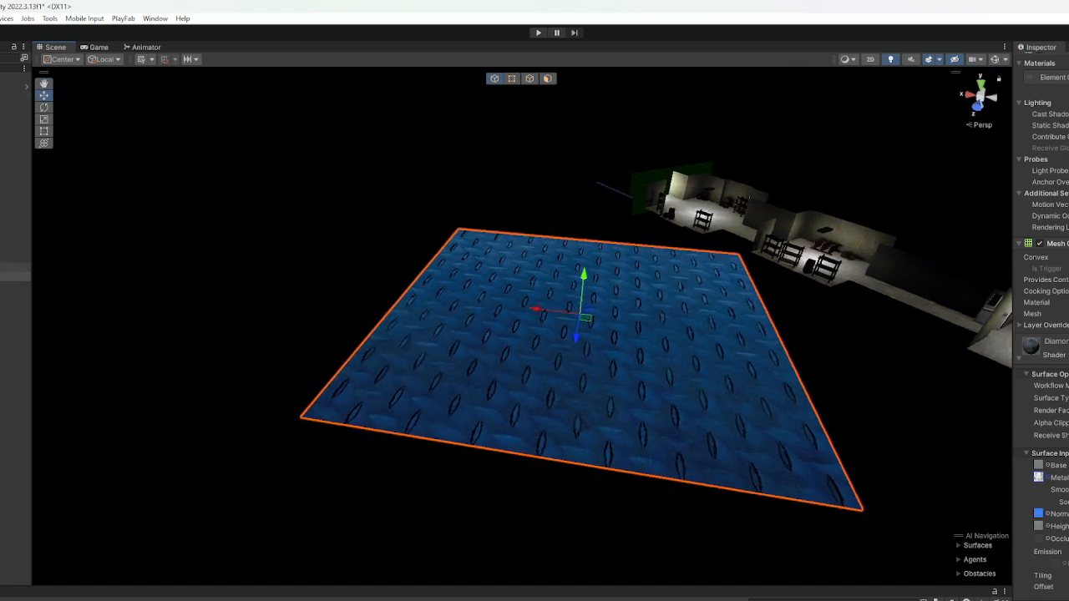
- Add a reflection probe to the scene at the plane and bake it
mouse_move(13, 490)
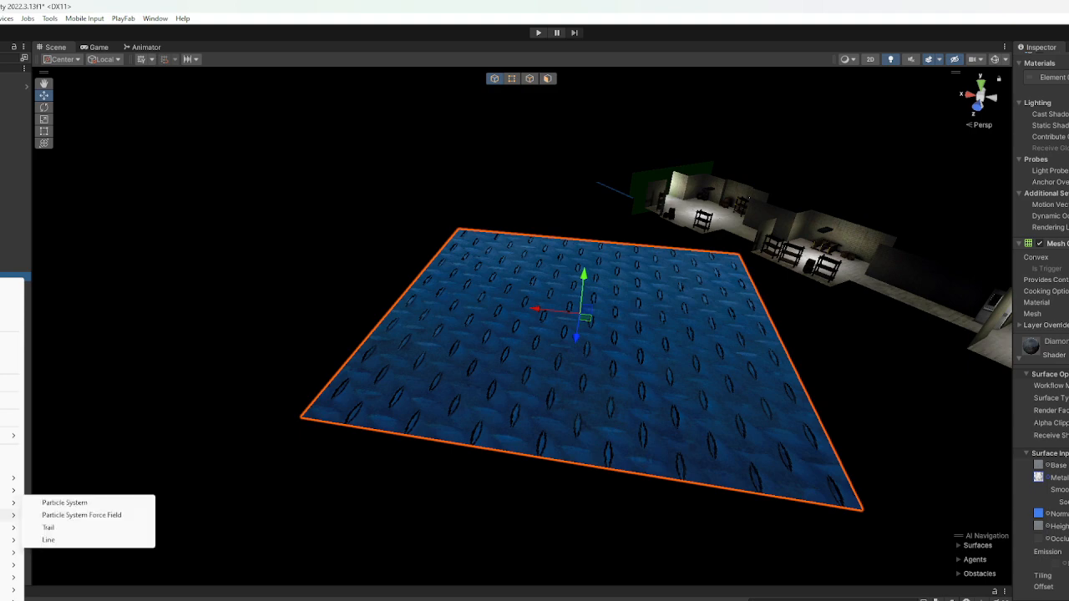
left_click(66, 570)
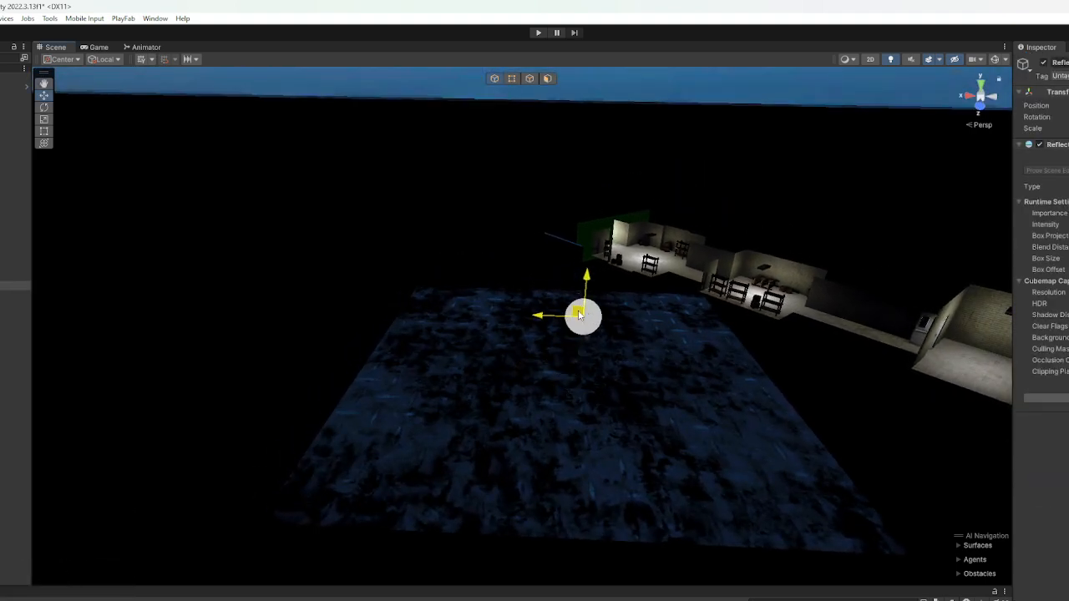
right_click_drag(569, 296, 806, 324)
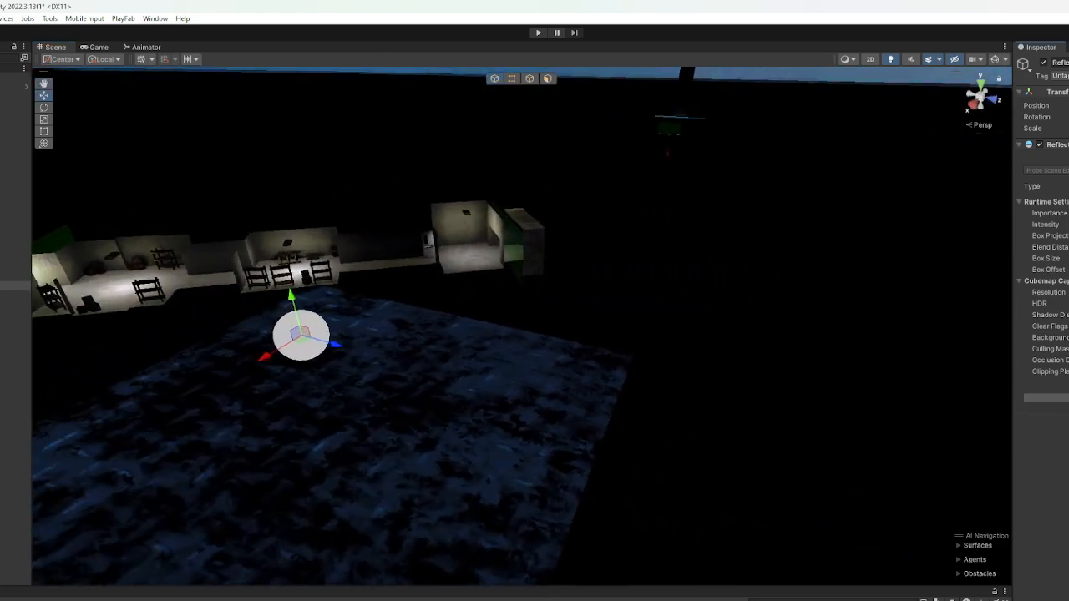
left_click(1065, 399)
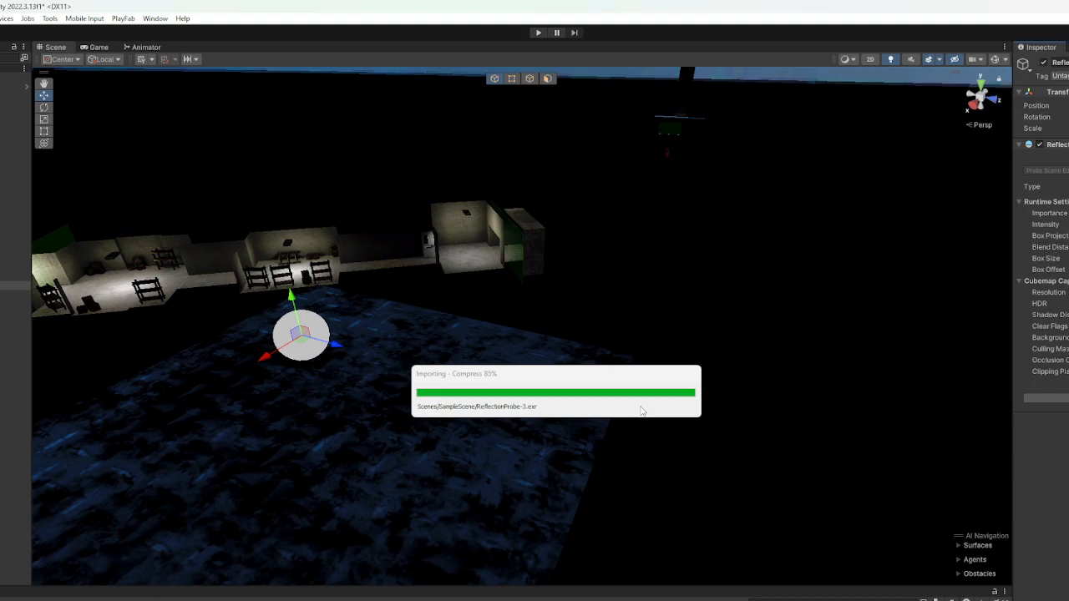
- Examine the sky reflections on the diamond plate plane from a low angle and from above, with the plane selected
right_click_drag(410, 430, 1068, 387)
right_click_drag(597, 244, 440, 407)
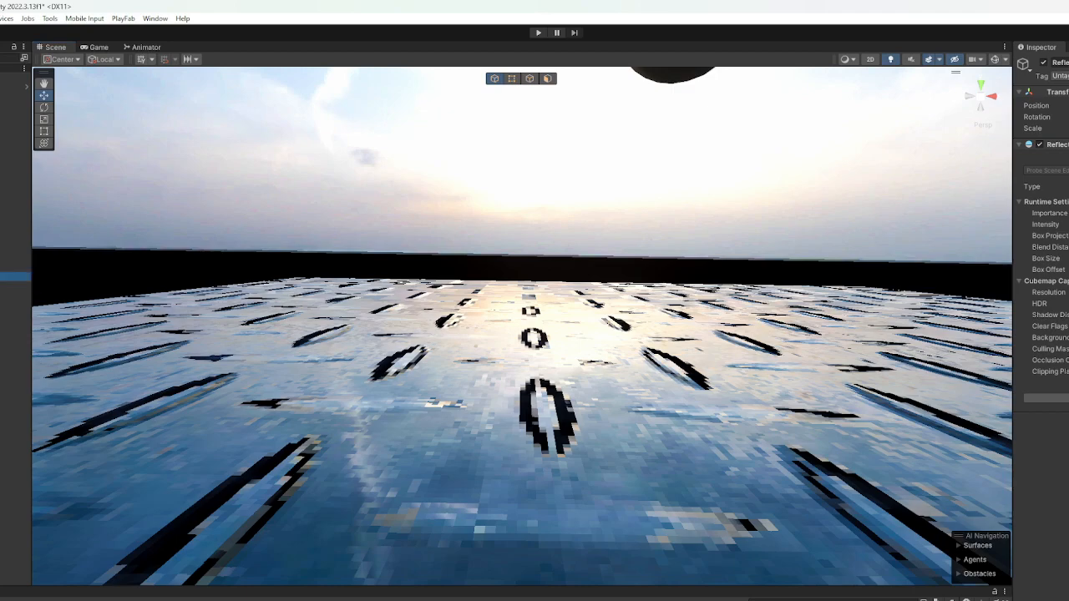
left_click(441, 408)
scroll(1041, 334, "down", 1)
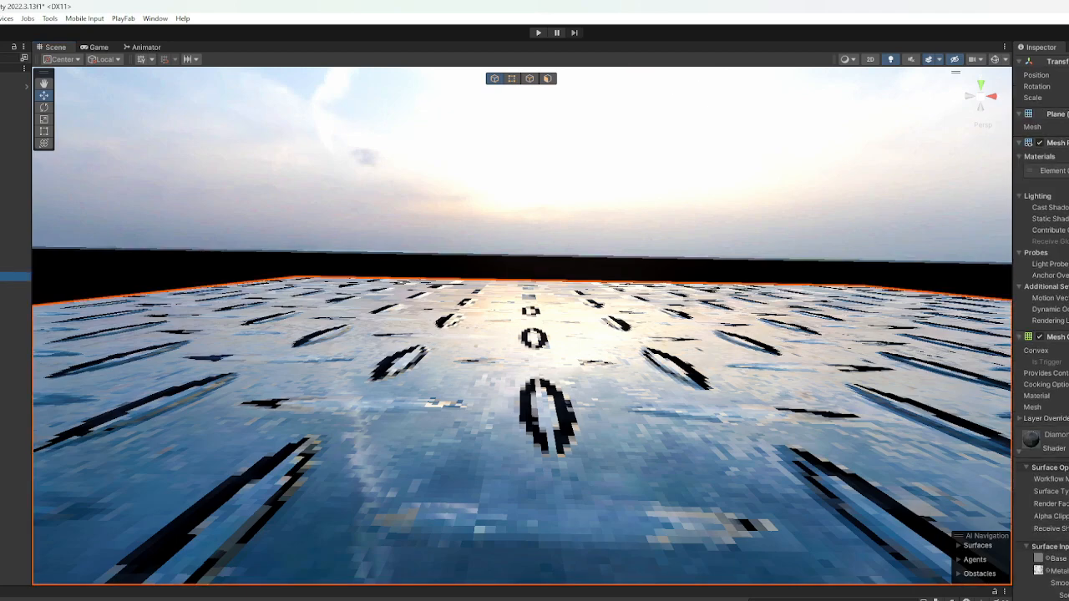
mouse_move(561, 471)
right_mouse_down()
mouse_move(573, 501)
mouse_move(576, 466)
right_mouse_up()
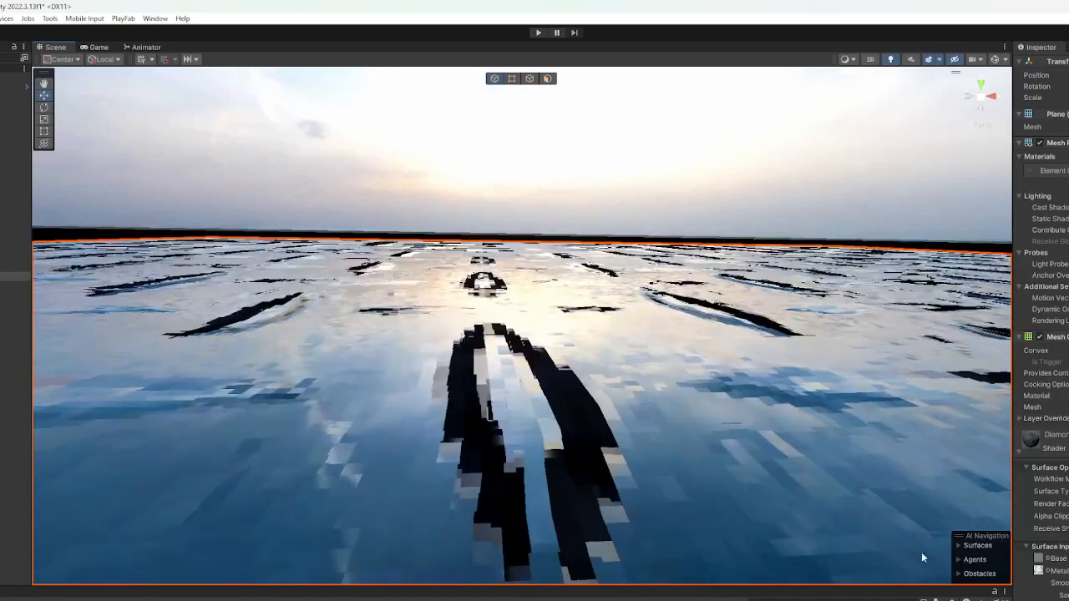
right_click_drag(480, 449, 922, 544)
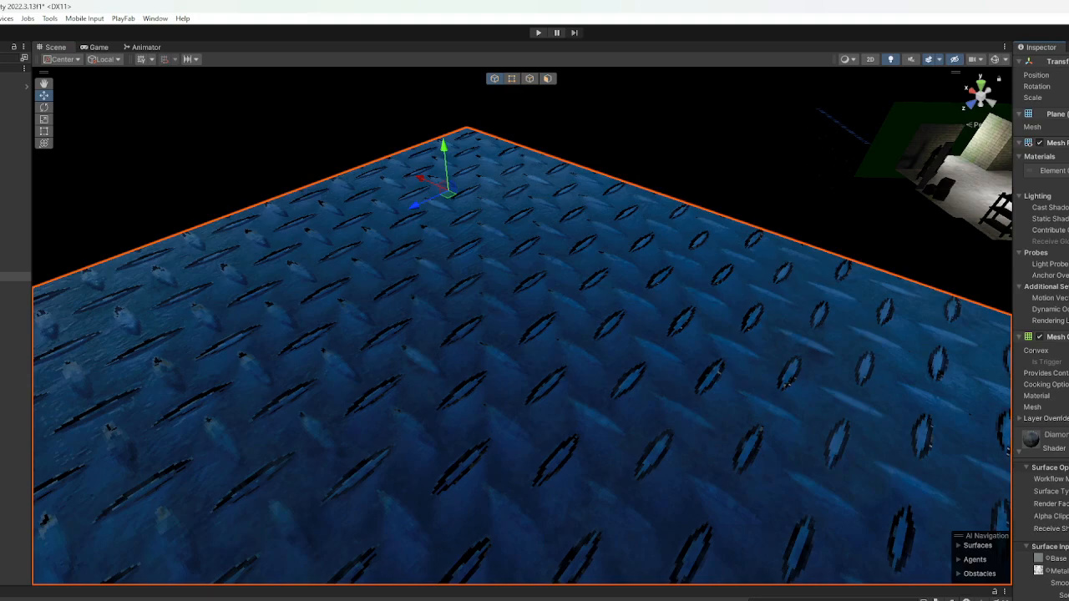
right_click_drag(816, 555, 630, 309)
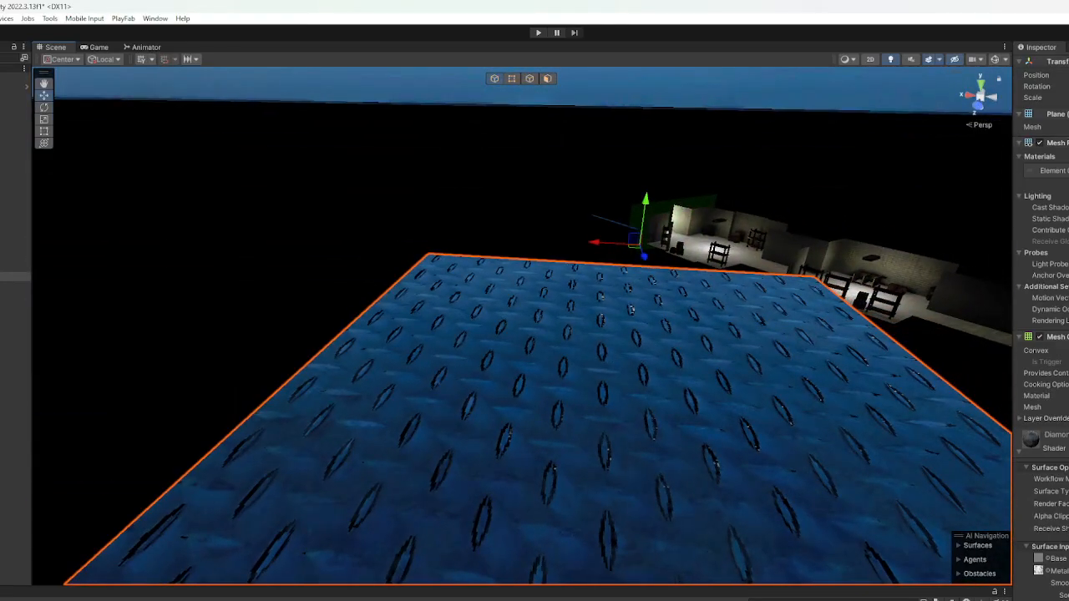
- Inspect the diamond plate material asset's settings, look around the plane and select it again
left_click(584, 600)
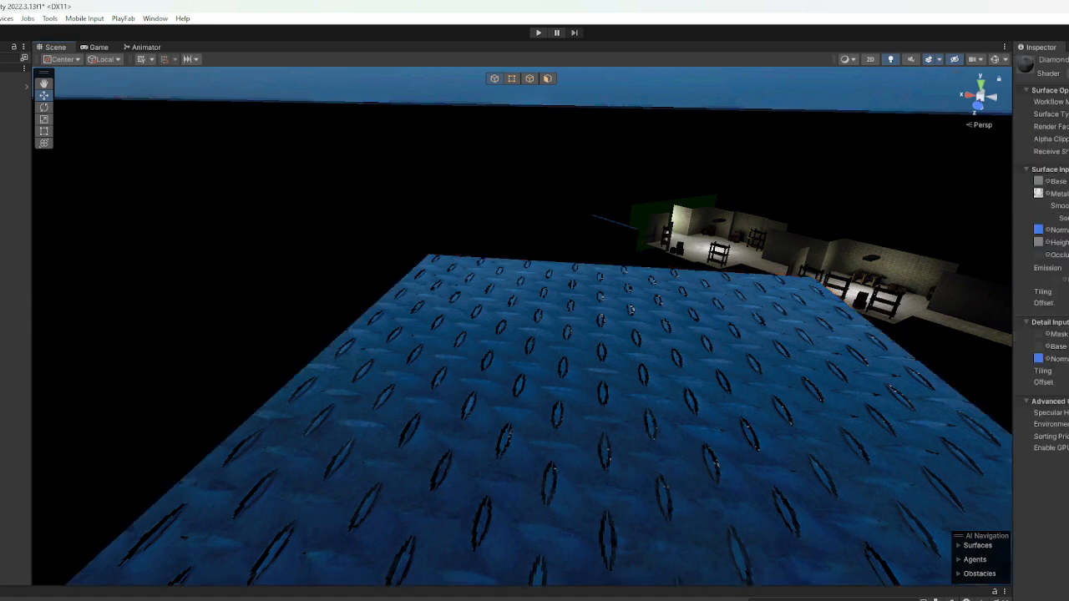
right_click_drag(706, 425, 444, 358)
key("s")
key("w")
key("s")
key("w")
left_click(561, 438)
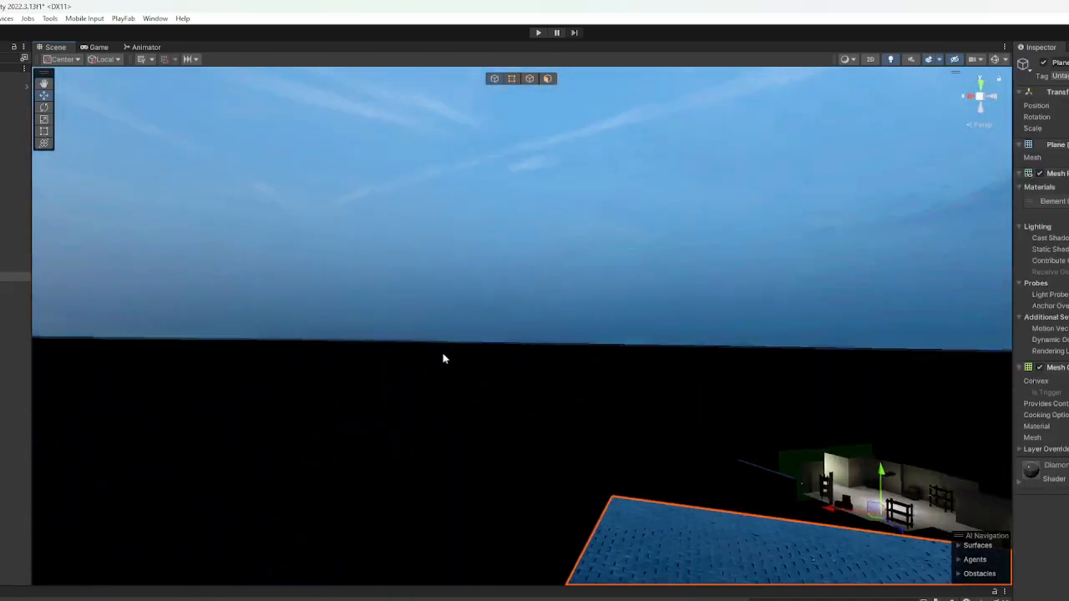
- Examine the existing level beside the plane, with its brick-walled rooms and connecting corridor
right_click_drag(551, 527, 491, 366)
key("w")
key("w")
key("w")
key("w")
key("s")
key("w")
key("w")
key("w")
key("w")
key("w")
key("w")
key("s")
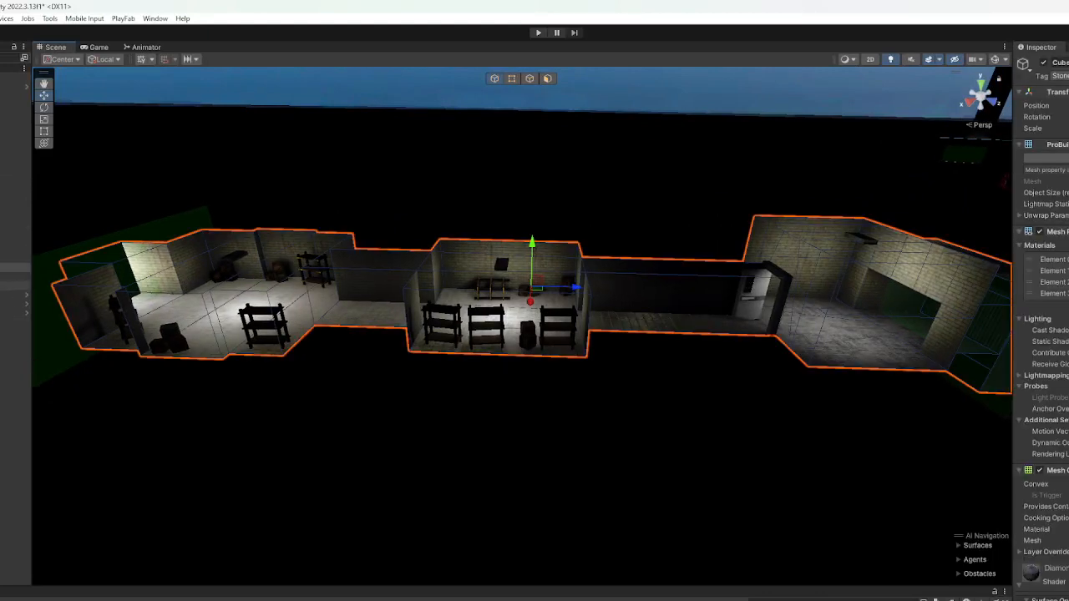
- Look over the reflection probes placed in the level's rooms, at both ends of the building
right_click_drag(408, 374, 434, 361)
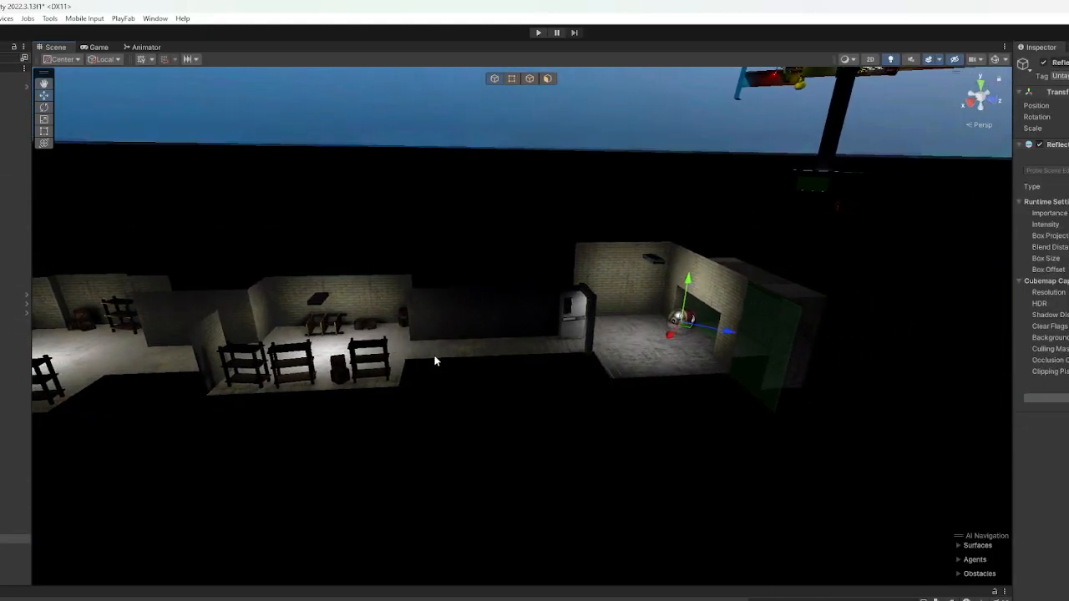
right_click_drag(459, 431, 233, 334)
key("s")
key("d")
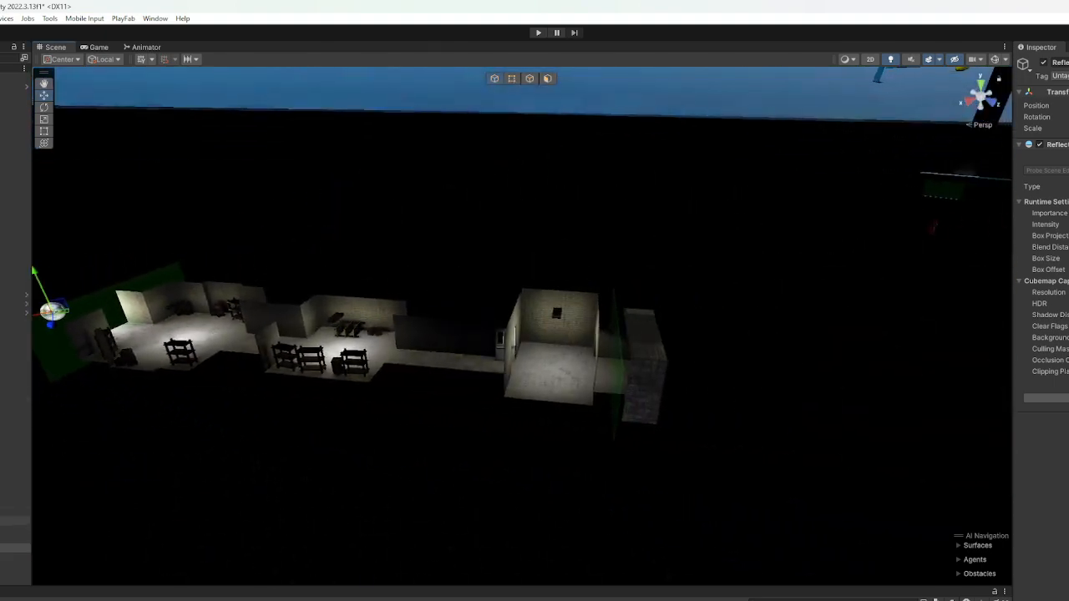
key("w")
right_click_drag(498, 441, 810, 384)
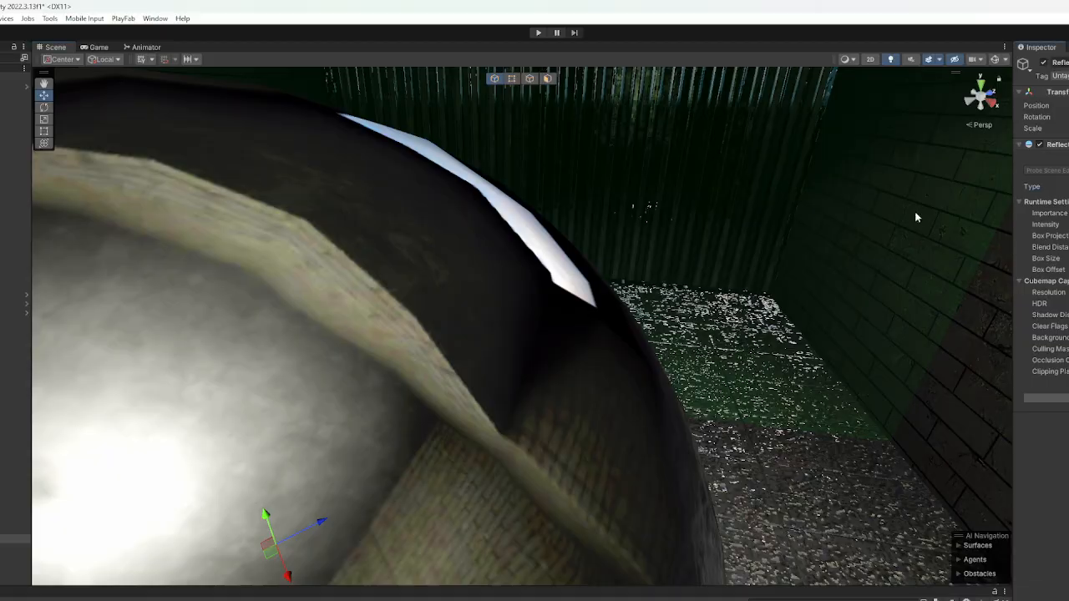
- Examine the floor reflections and brick wall texture inside the room, looking down the corridor from close to the floor
key("d")
right_click_drag(916, 217, 204, 125)
key("s")
key("w")
key("w")
key("w")
right_click_drag(605, 405, 604, 400)
key("w")
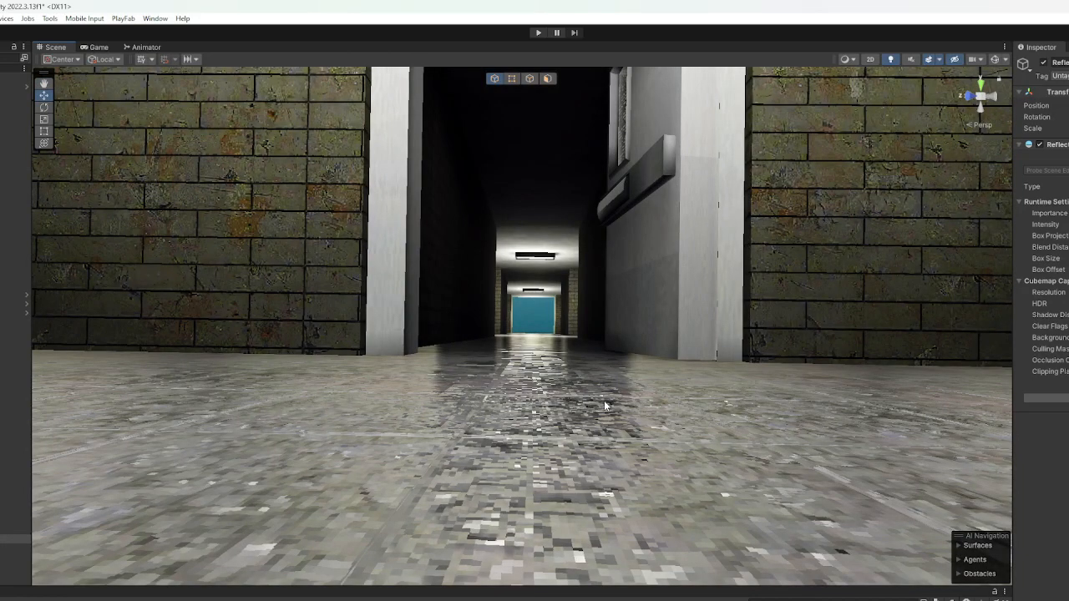
key("s")
right_click_drag(604, 401, 611, 420)
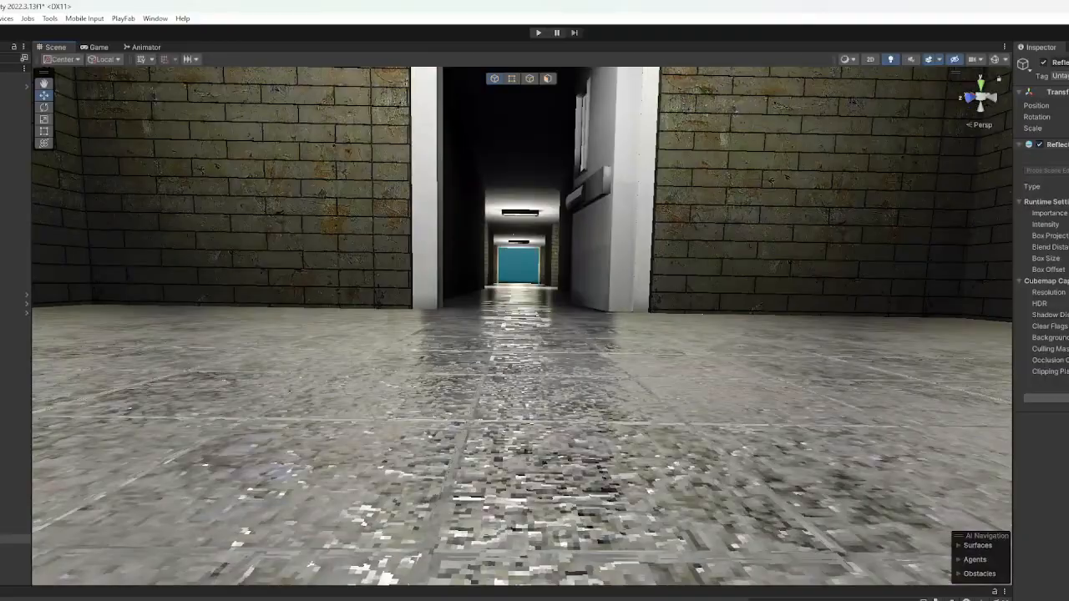
key("w")
right_click_drag(715, 397, 710, 373)
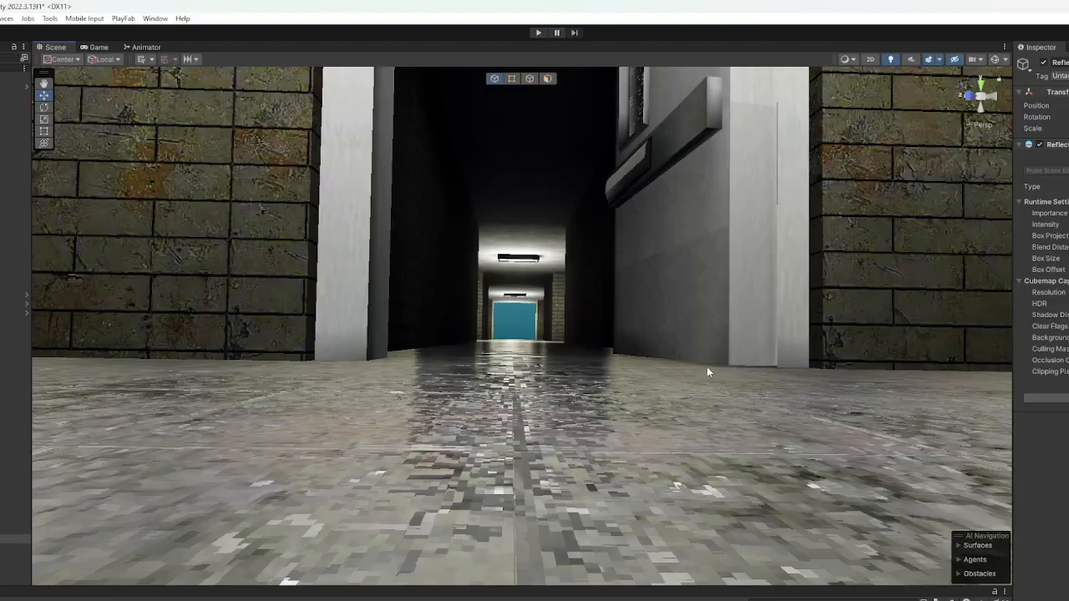
- Clear the selection and view the whole level and the distant map from outside
right_click_drag(543, 369, 844, 451)
left_click(579, 412)
right_click_drag(579, 413, 618, 376)
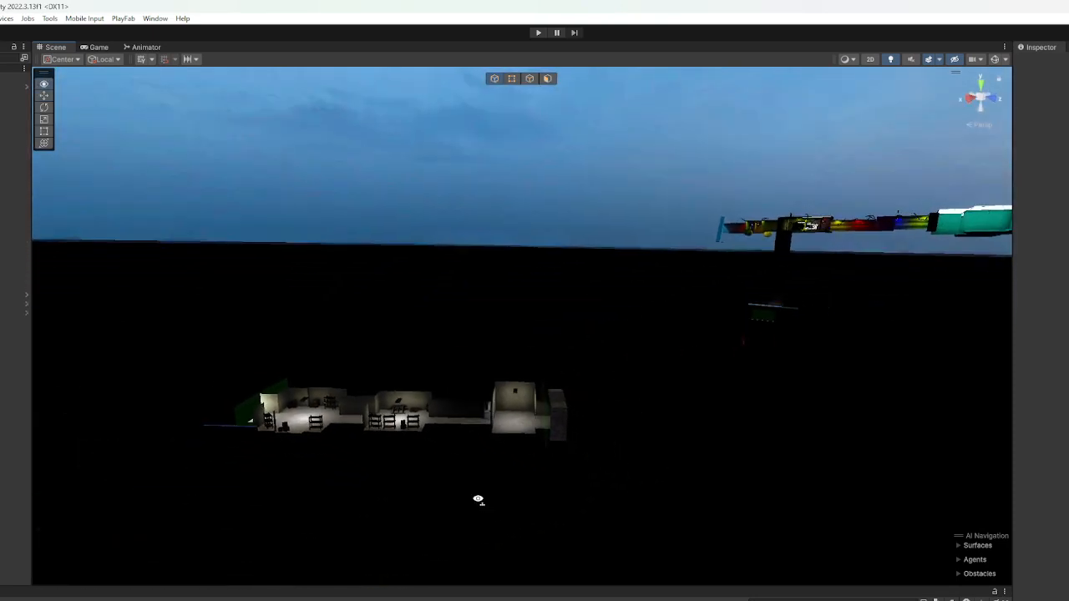
right_click_drag(478, 500, 611, 496)
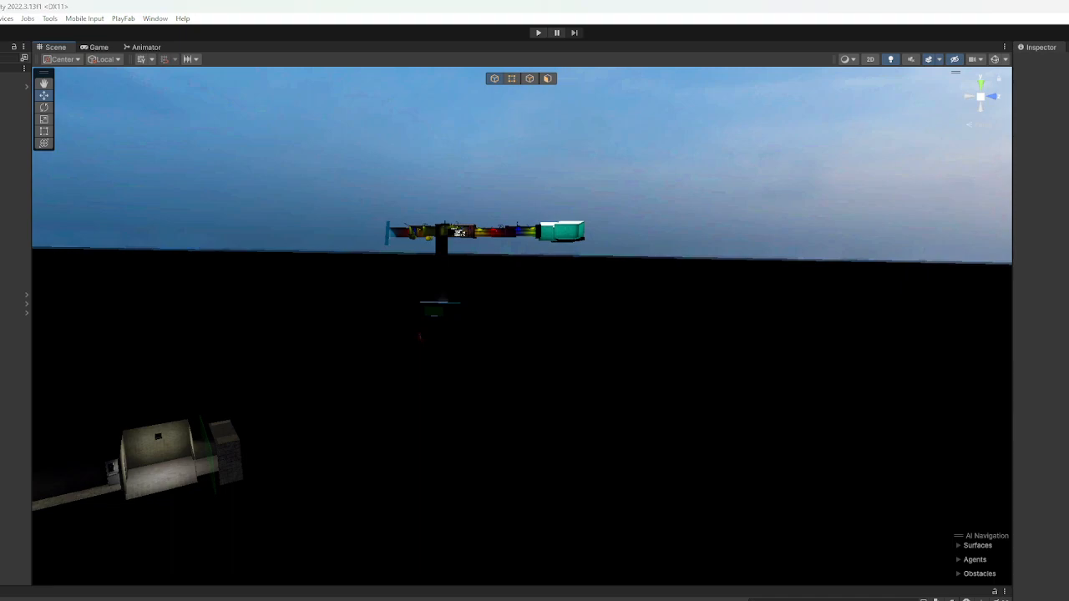